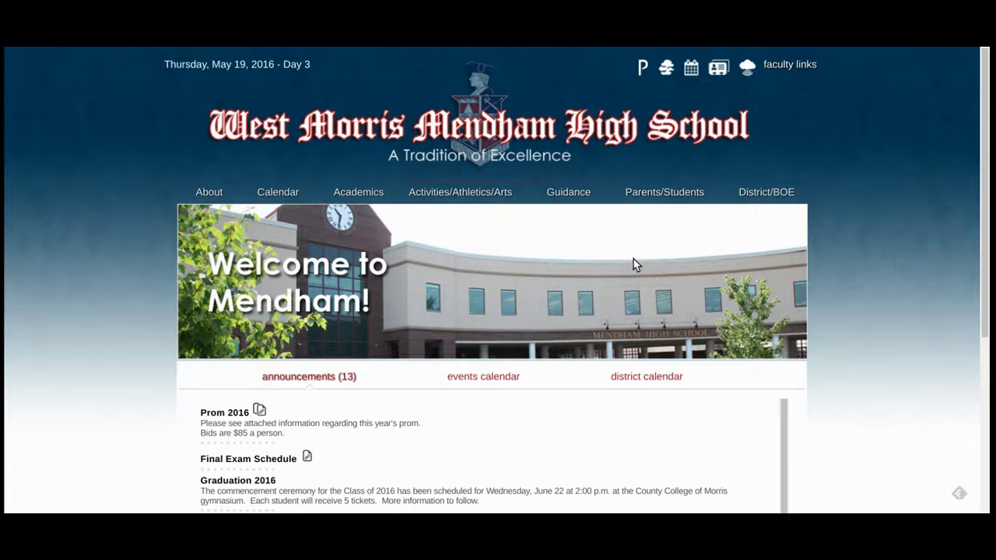
Step: Bring up the Activities/Athletics/Arts dropdown menu on the school homepage
mouse_move(506, 200)
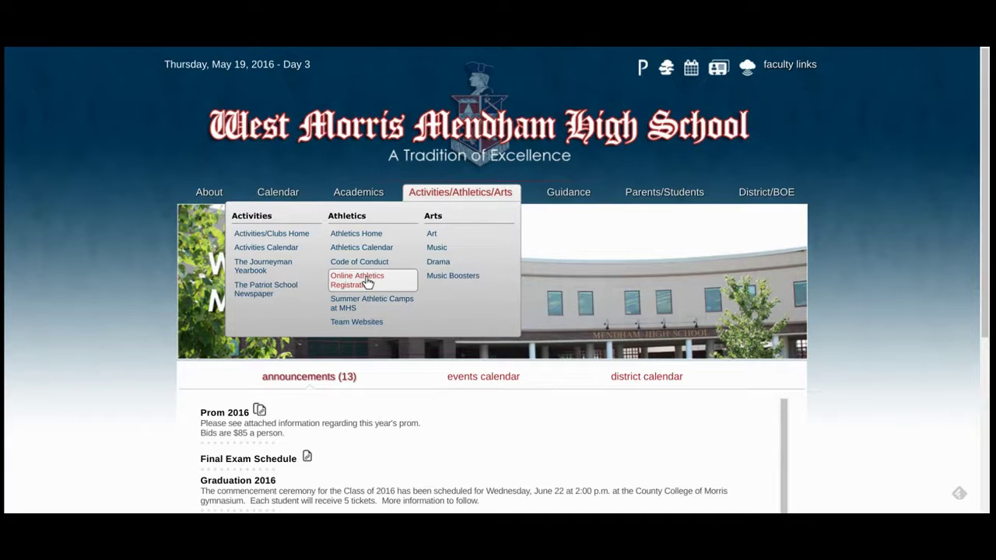
Step: Go to Online Athletics Registration and open the Athletic Team Registration page
click(369, 283)
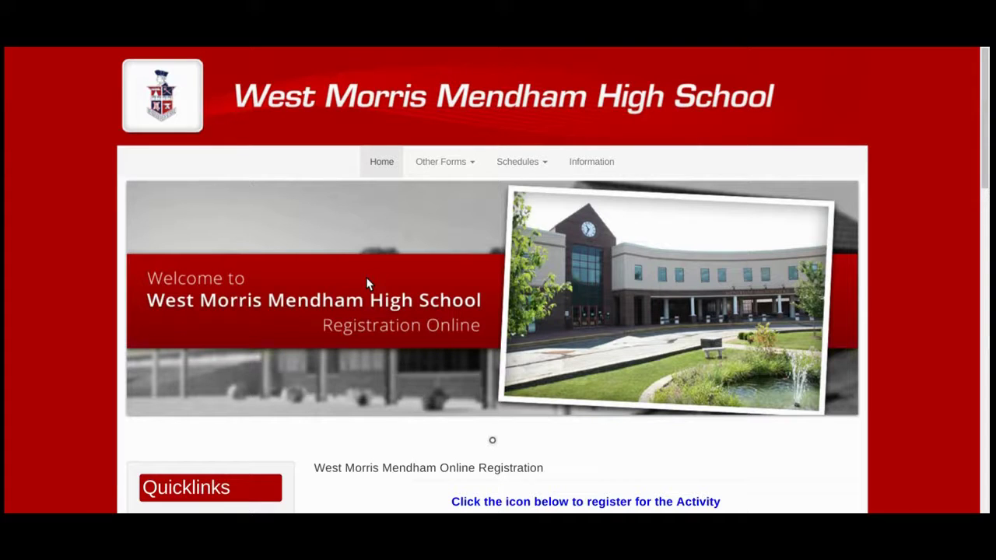
scroll(368, 284, down, 3)
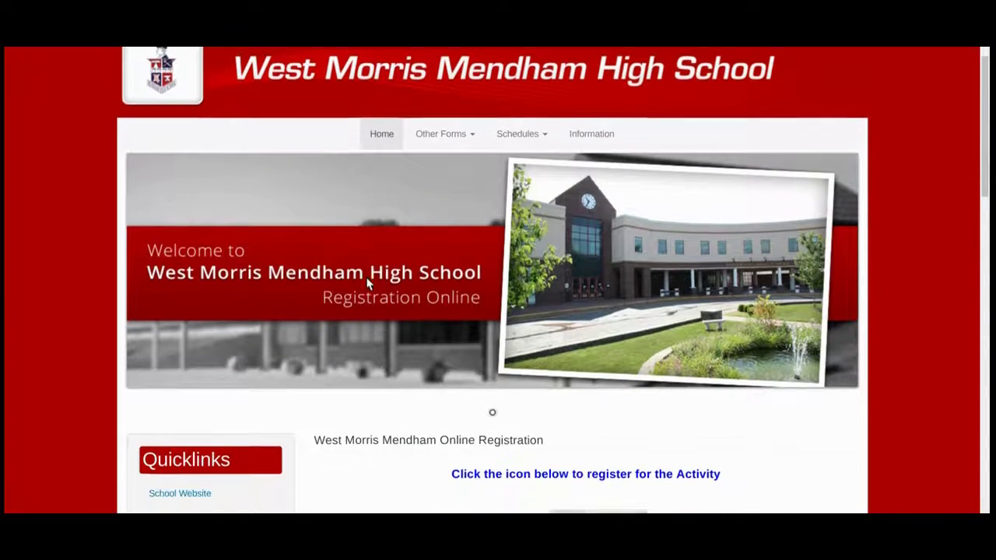
scroll(367, 284, down, 1)
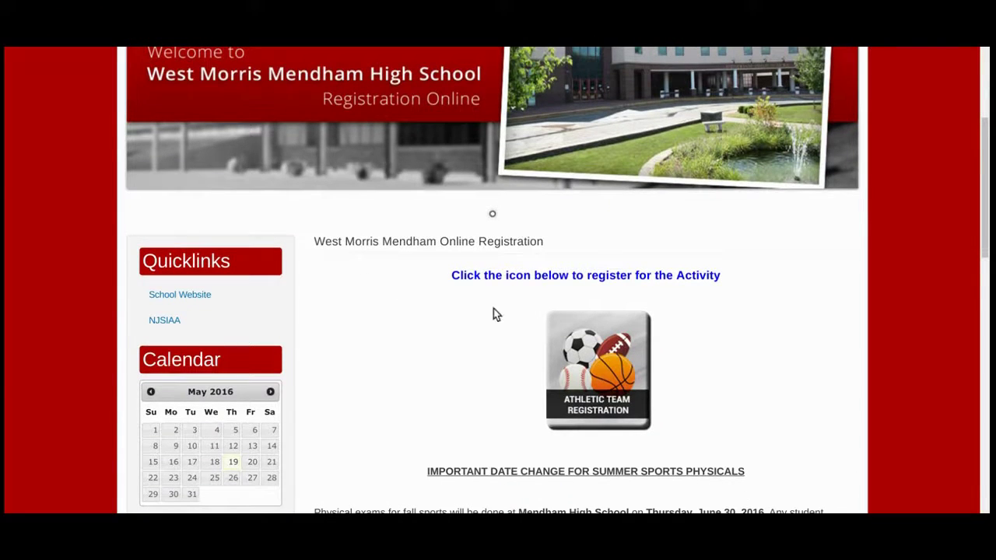
click(599, 359)
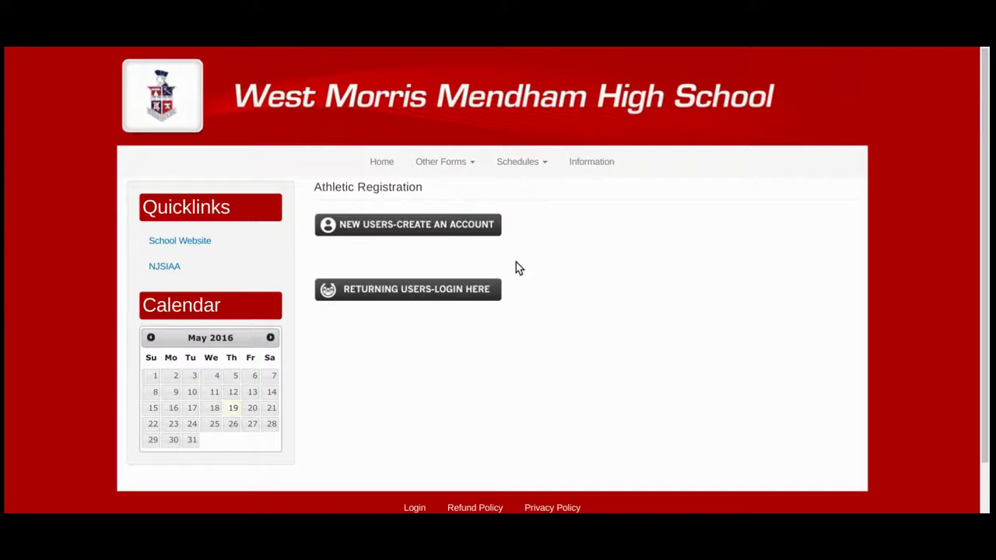
Step: Start registration as a new user creating an account
click(486, 226)
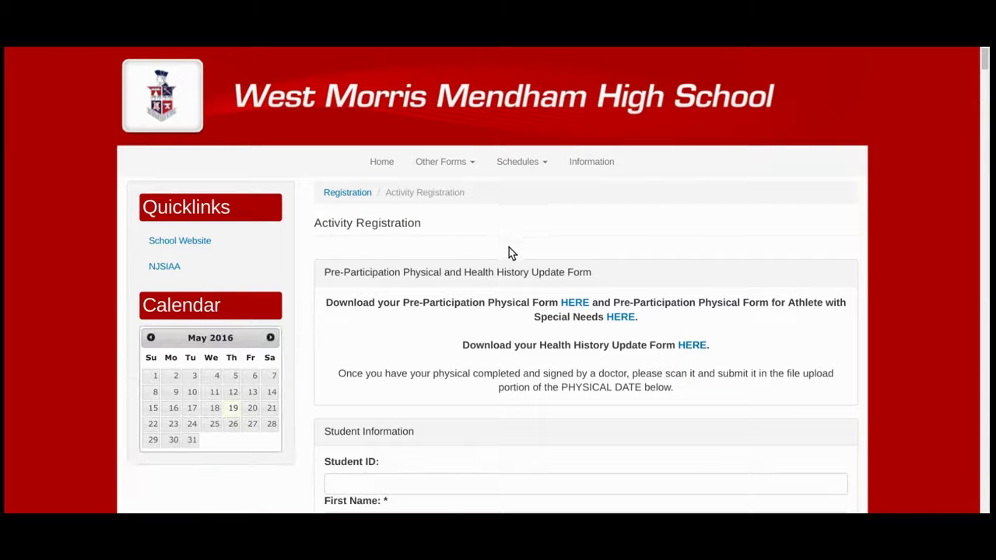
scroll(515, 281, down, 3)
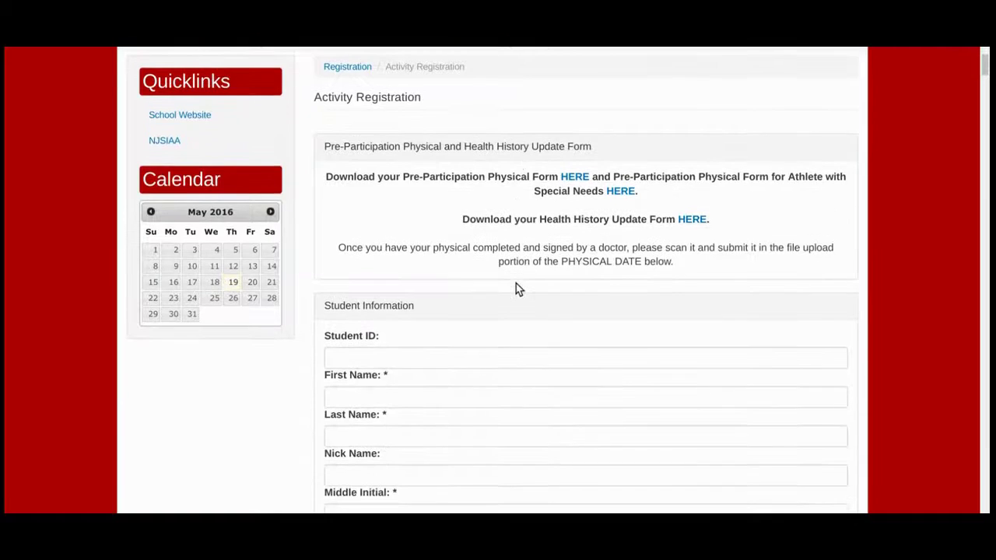
scroll(516, 288, down, 2)
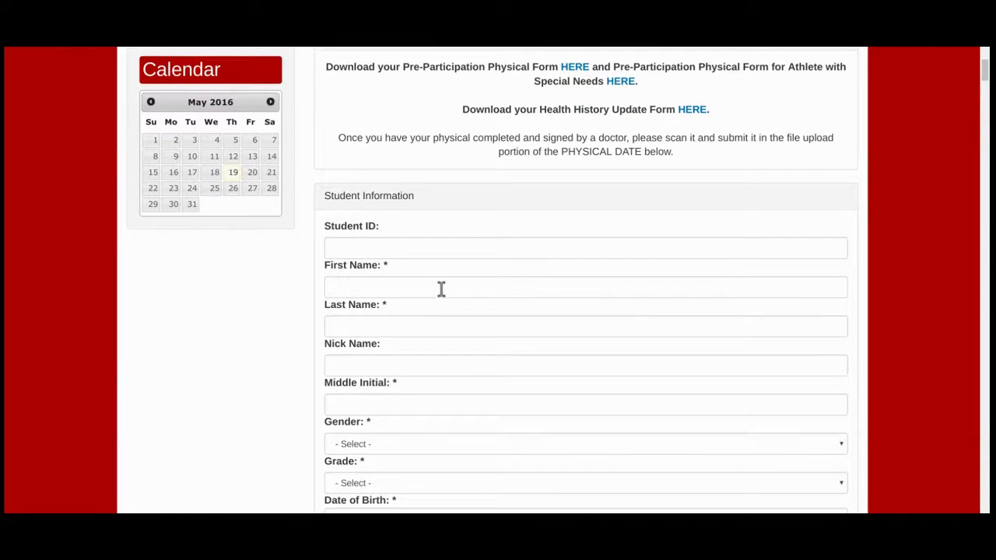
scroll(403, 281, down, 1)
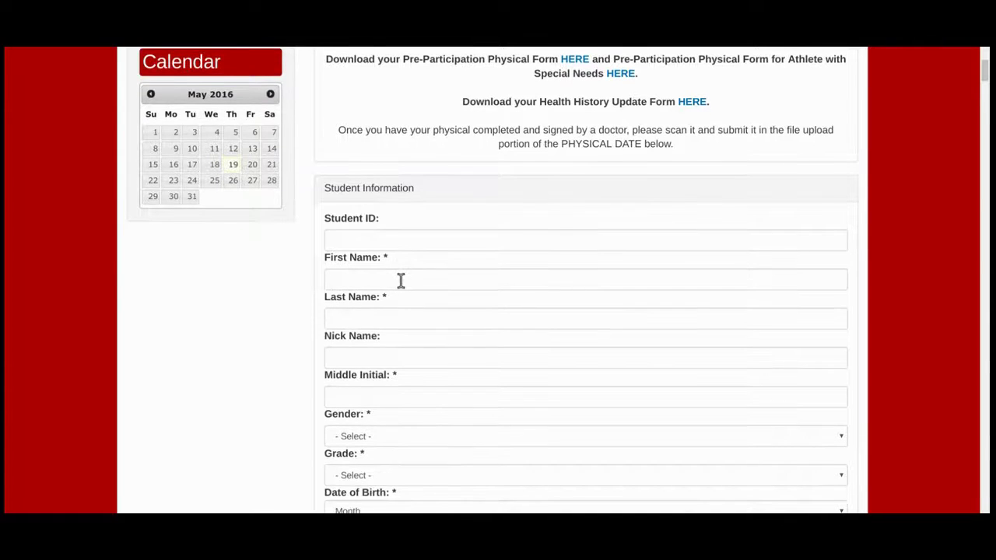
Step: Enter the student's first and last name
click(401, 281)
key(Tab)
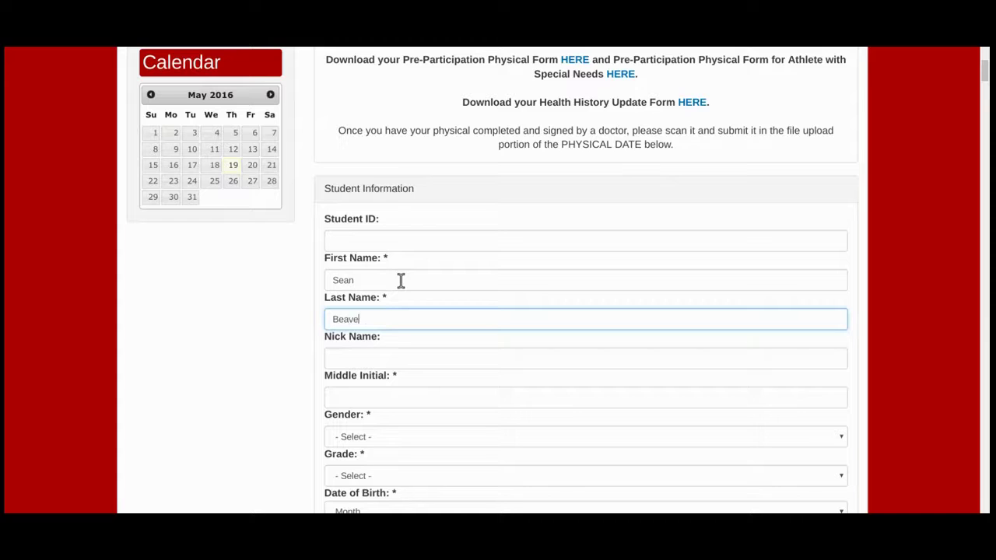
key(Tab)
key(Tab)
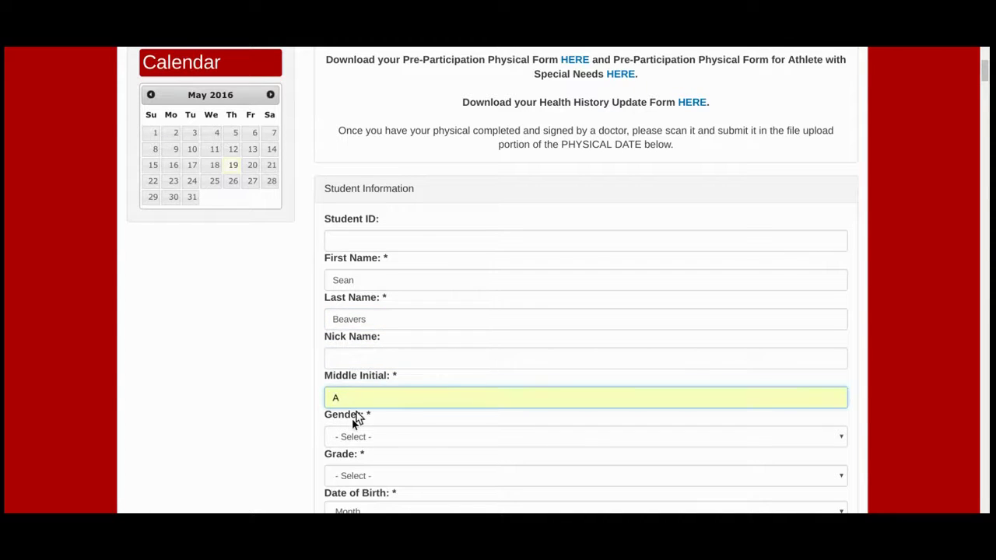
key(Tab)
key(m)
scroll(352, 465, down, 1)
key(Tab)
key(Tab)
key(Tab)
key(Tab)
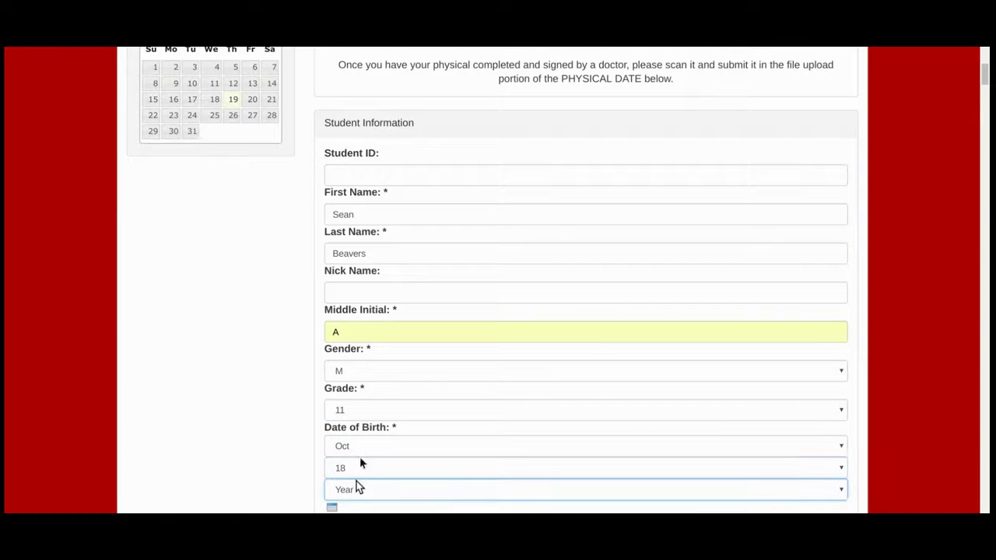
scroll(402, 420, down, 3)
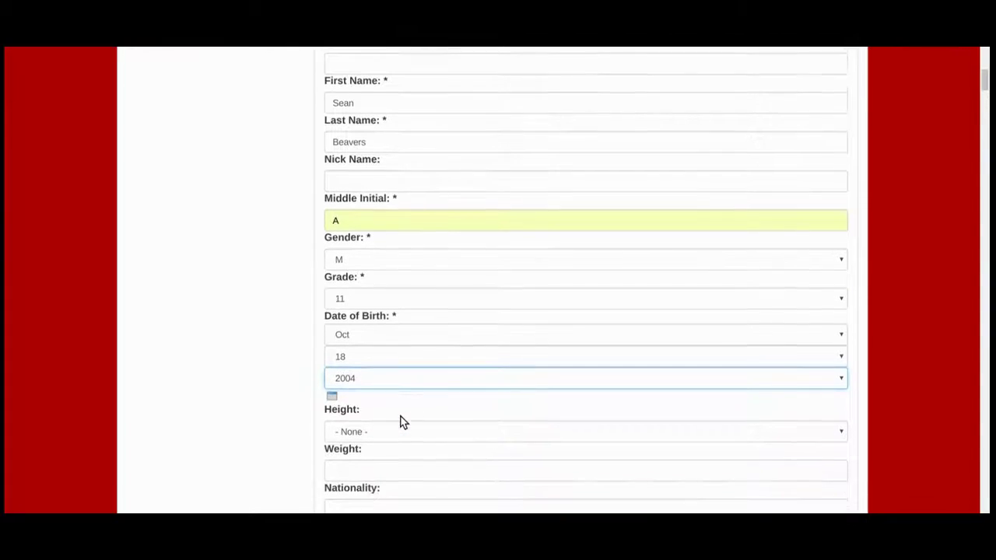
Step: Select Football Boys in the Fall 2016 activity list
scroll(402, 420, down, 3)
scroll(403, 420, up, 3)
scroll(880, 373, down, 3)
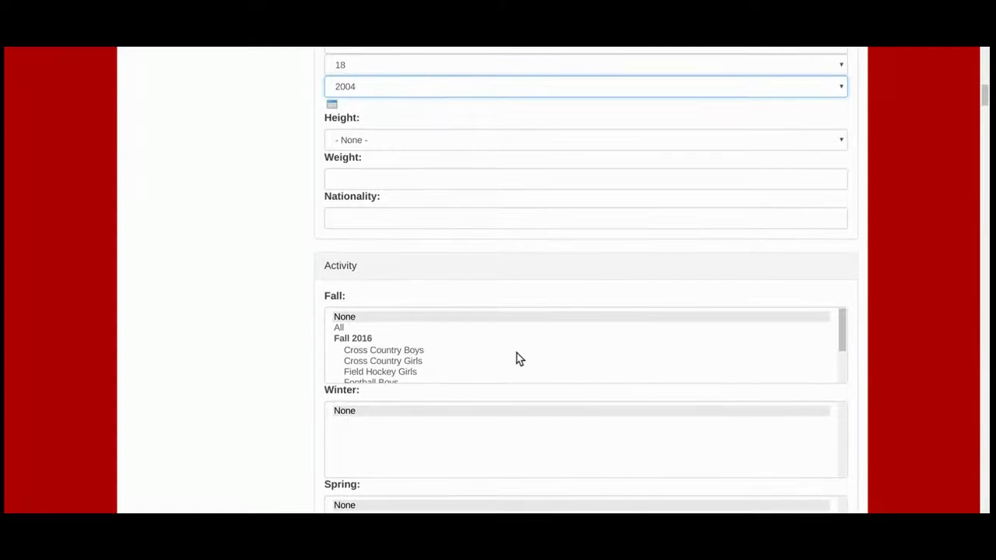
scroll(461, 356, down, 1)
scroll(460, 356, down, 1)
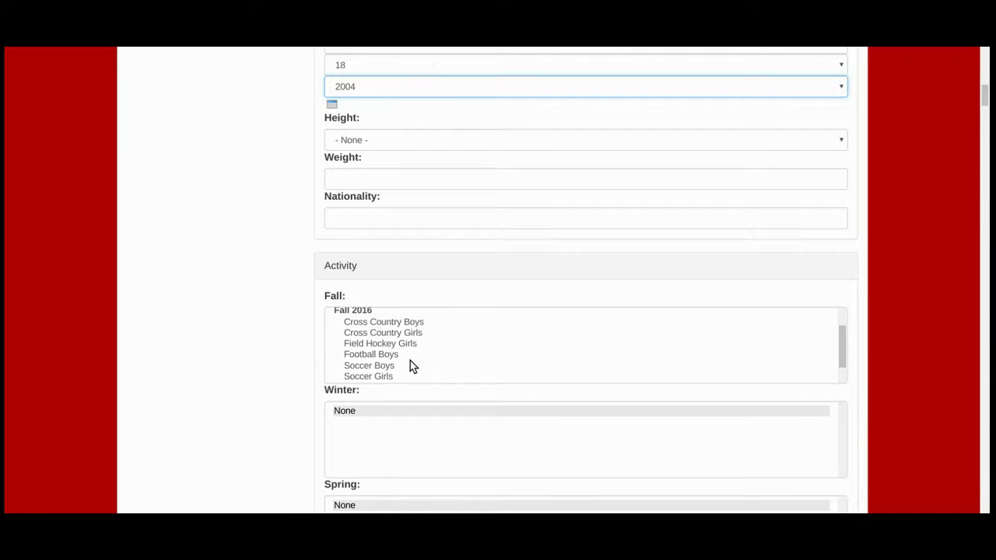
click(386, 358)
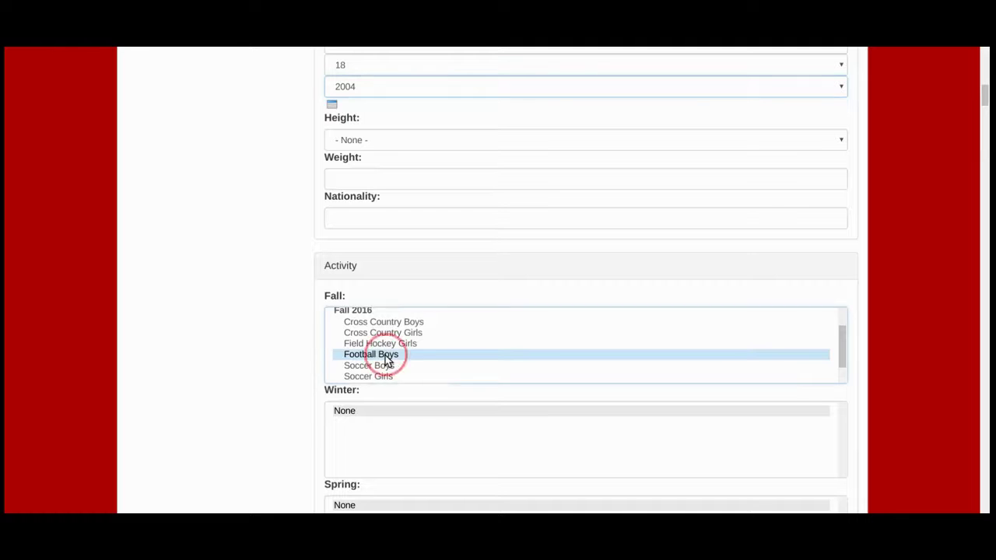
scroll(507, 408, down, 2)
scroll(302, 397, down, 2)
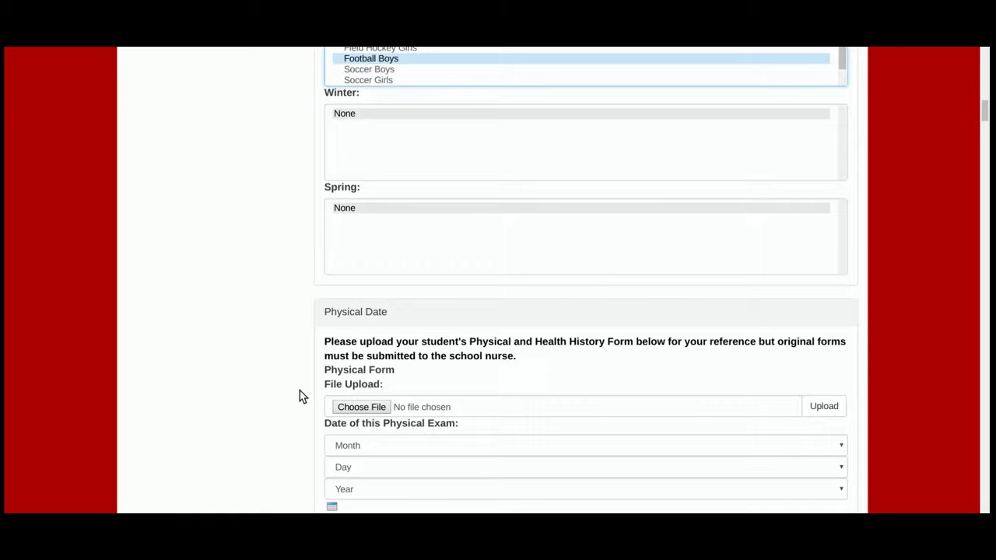
Step: Fill in Parent/Guardian 1's contact details and e-mail, leaving Parent/Guardian 2 blank
scroll(300, 395, down, 1)
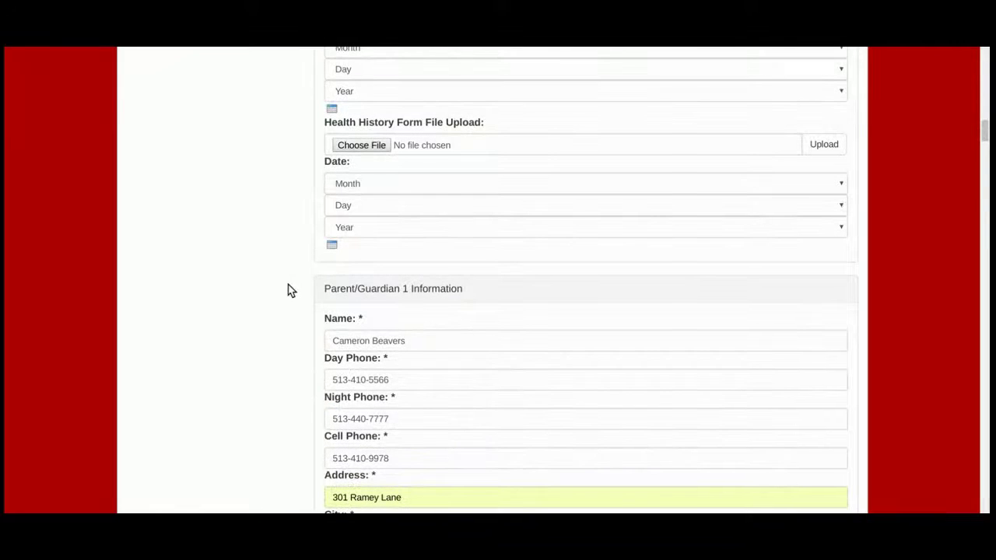
scroll(288, 290, down, 2)
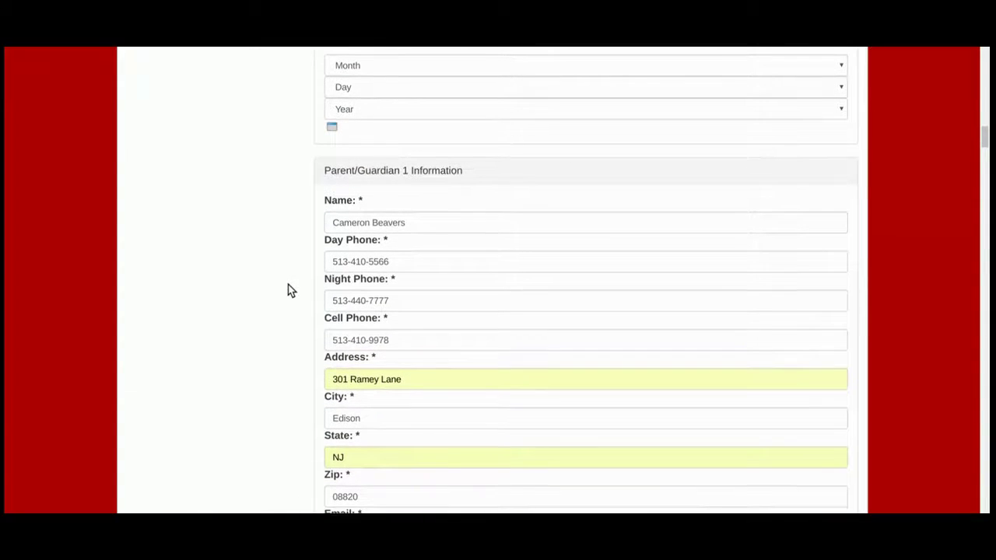
scroll(288, 290, down, 1)
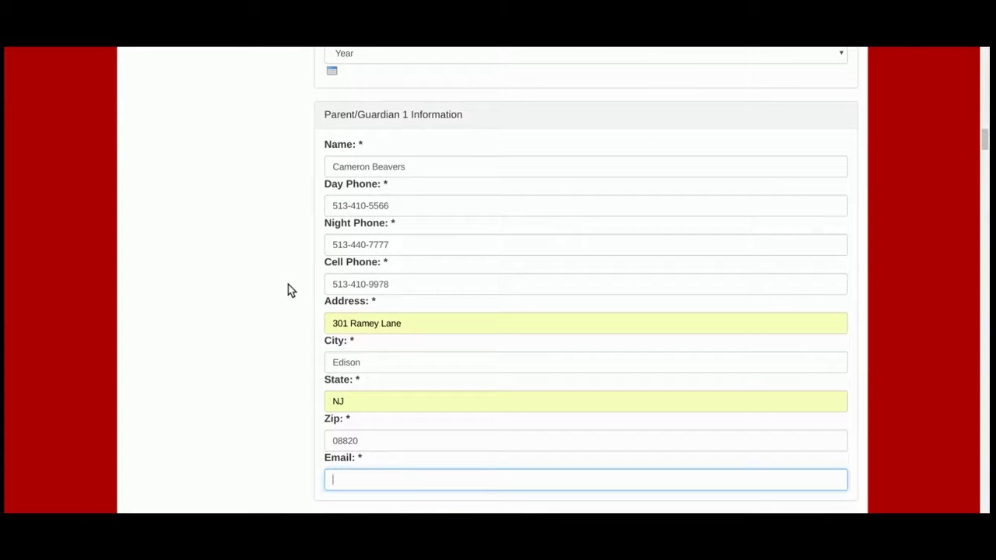
scroll(288, 290, down, 1)
scroll(288, 290, down, 1)
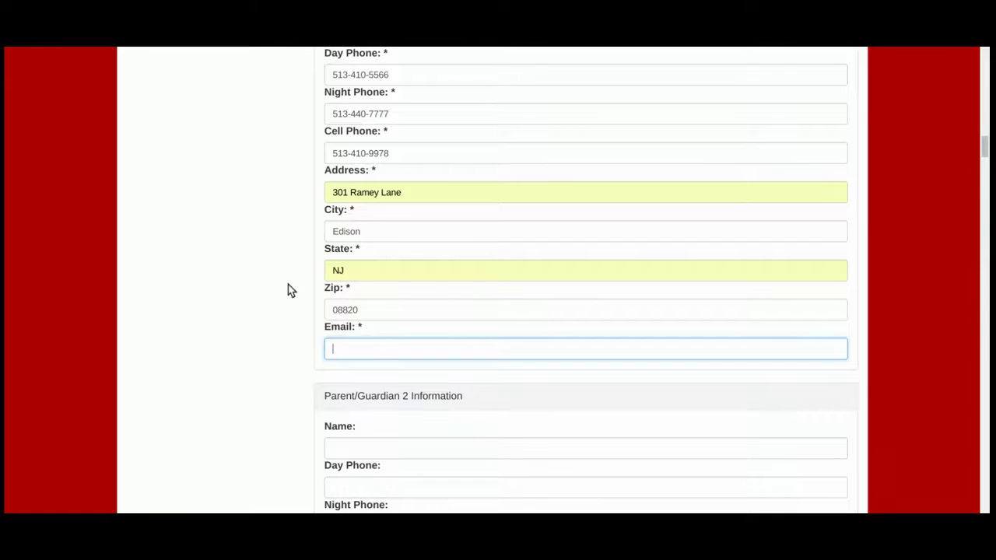
scroll(288, 290, down, 3)
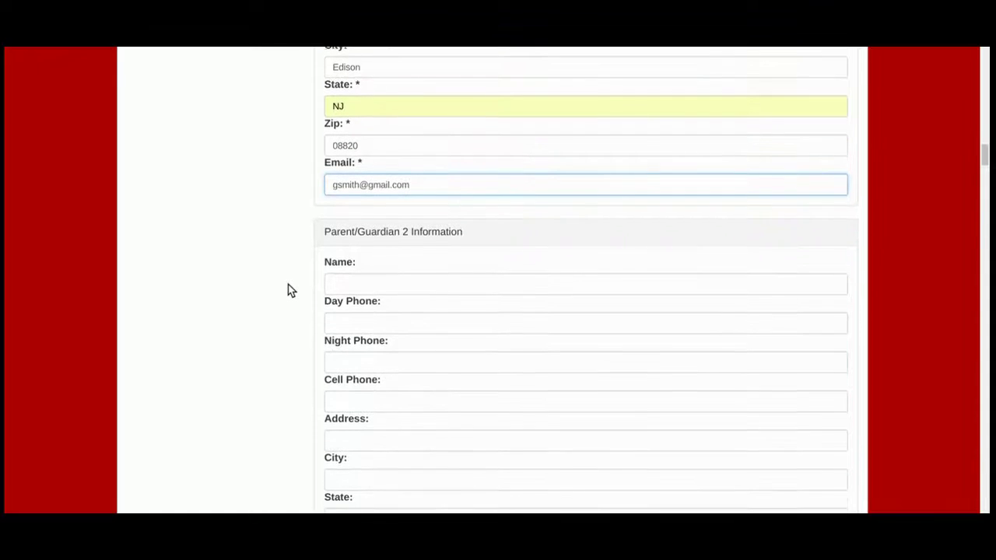
scroll(288, 290, down, 2)
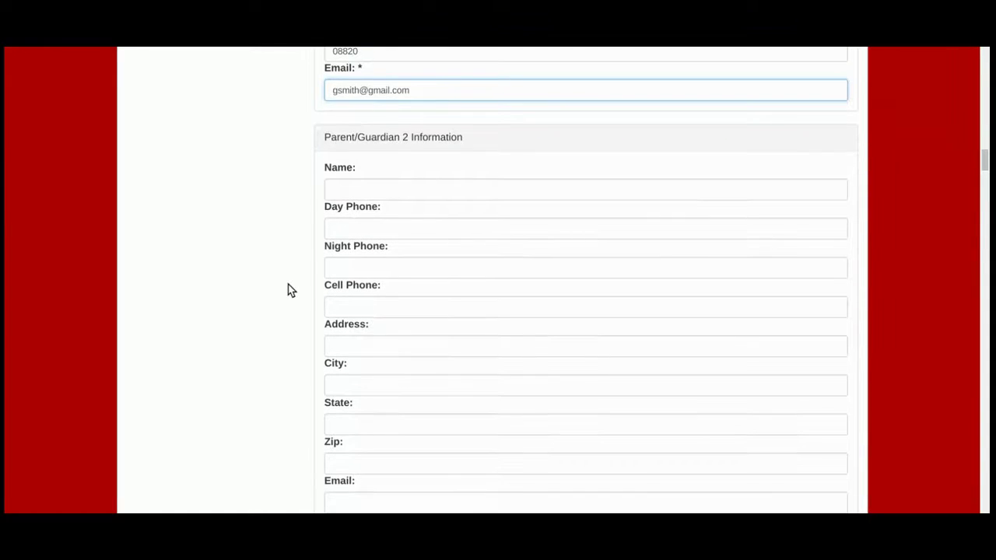
Step: Scroll past Medical Information, Concussion Fact and baseline testing to the Code of Conduct rules
scroll(288, 290, down, 3)
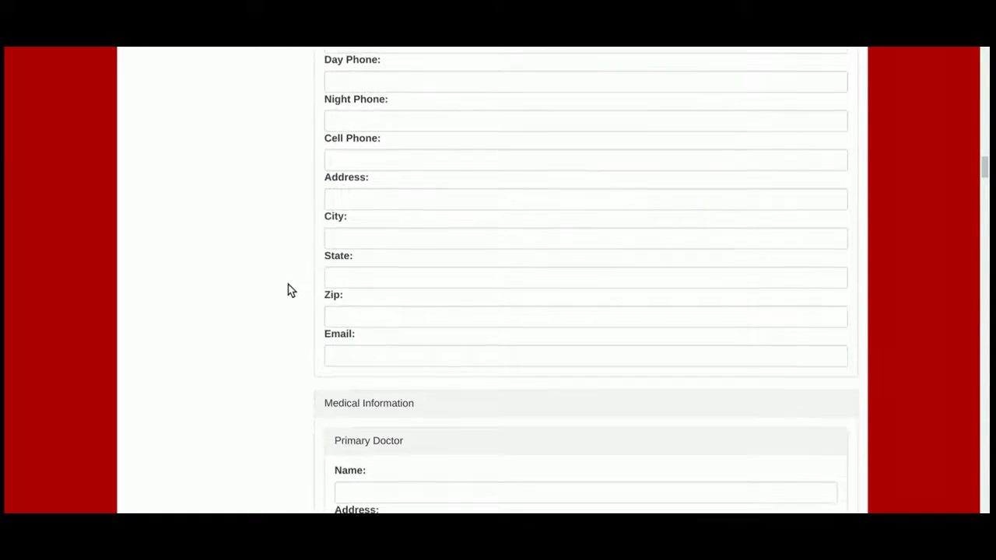
scroll(288, 290, down, 2)
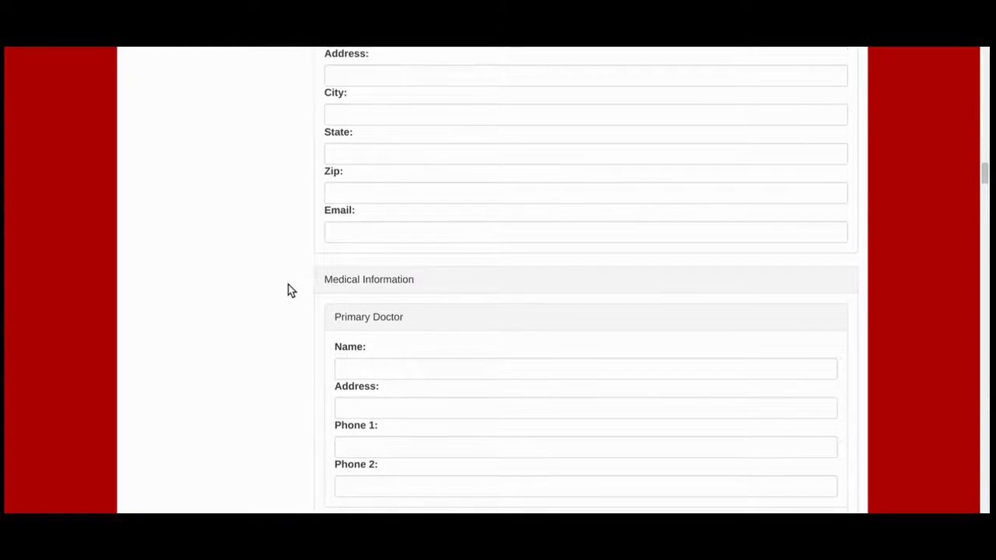
scroll(288, 290, down, 2)
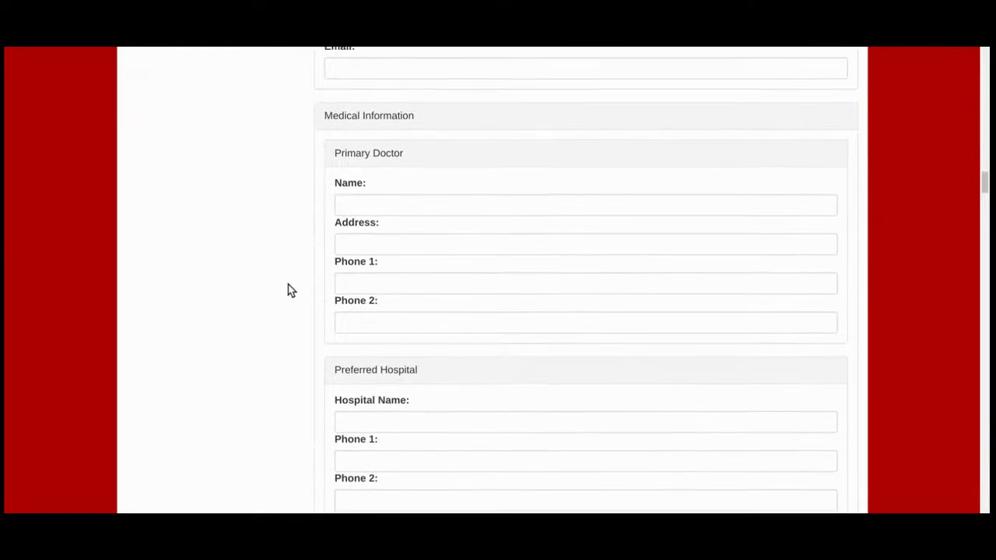
scroll(288, 290, down, 3)
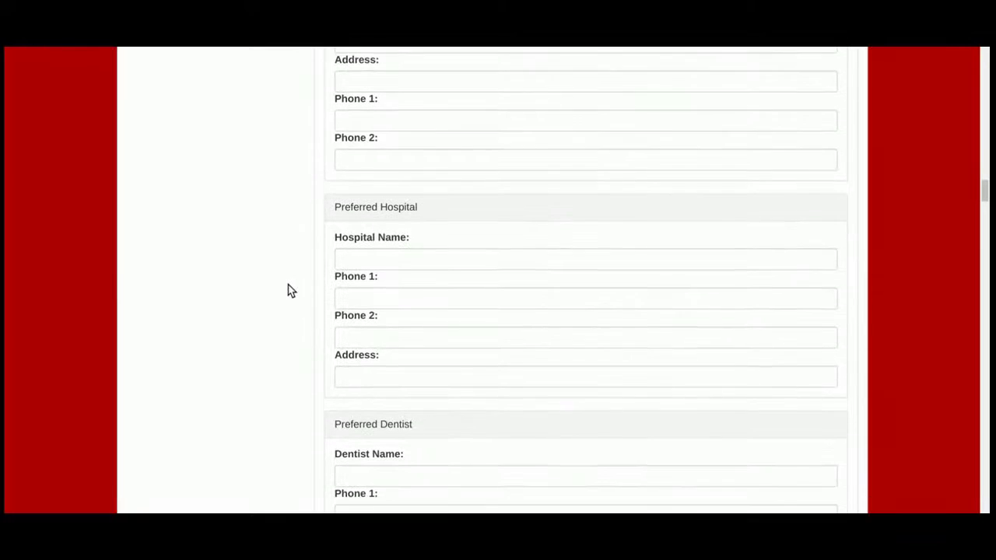
scroll(288, 290, down, 3)
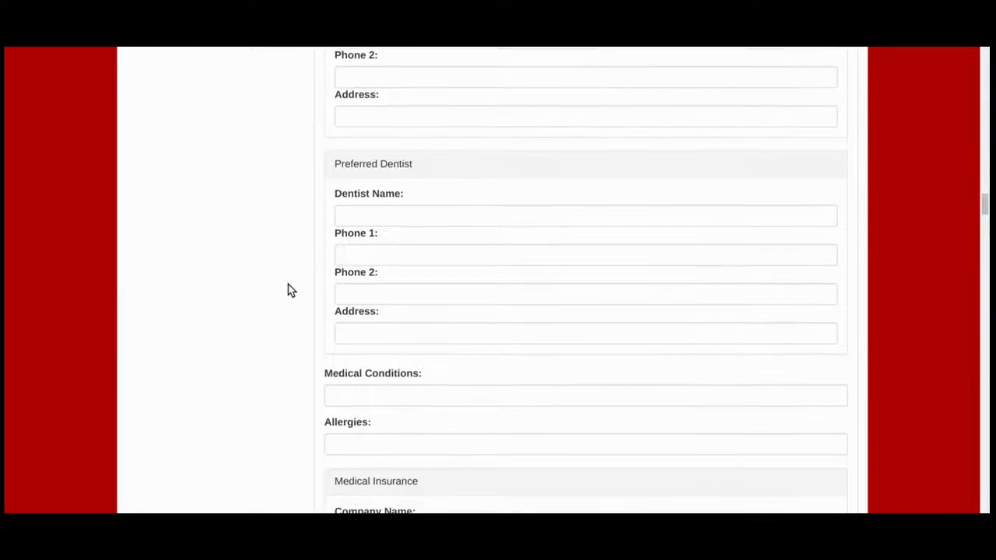
scroll(288, 290, down, 2)
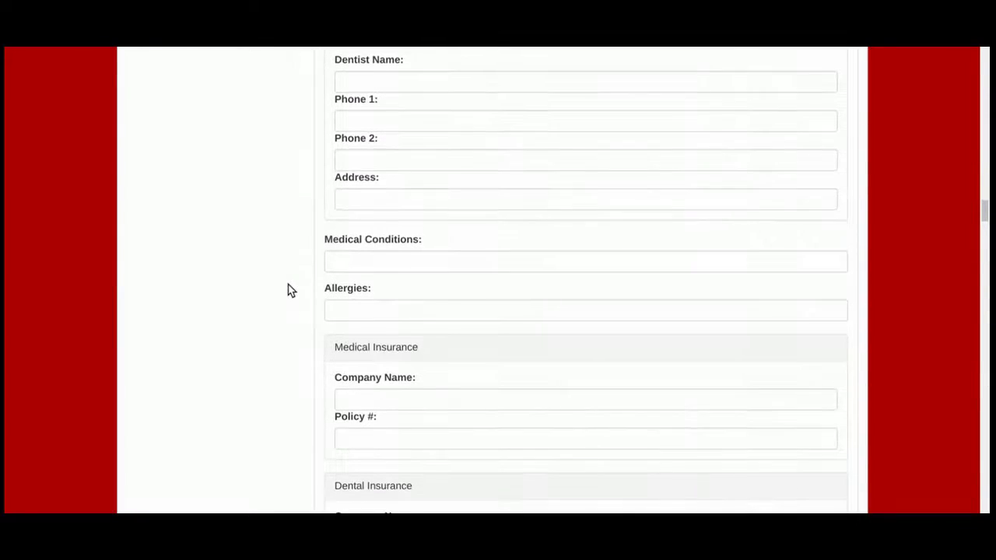
scroll(288, 290, down, 2)
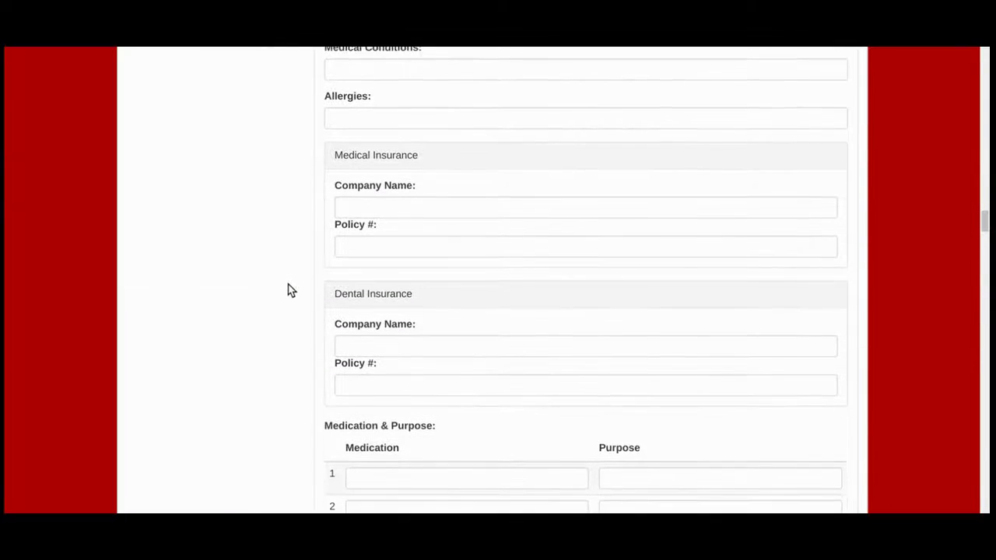
scroll(288, 291, down, 2)
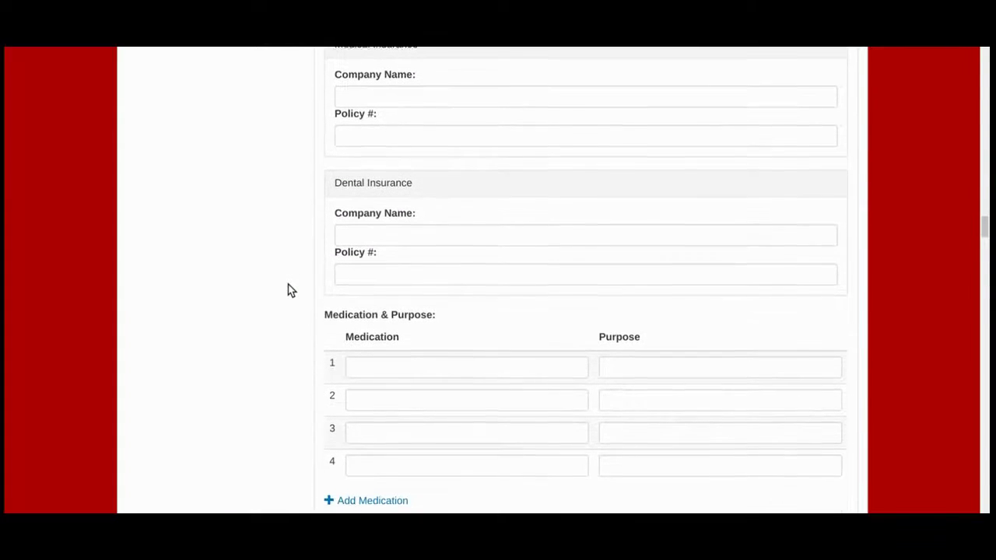
scroll(288, 291, down, 2)
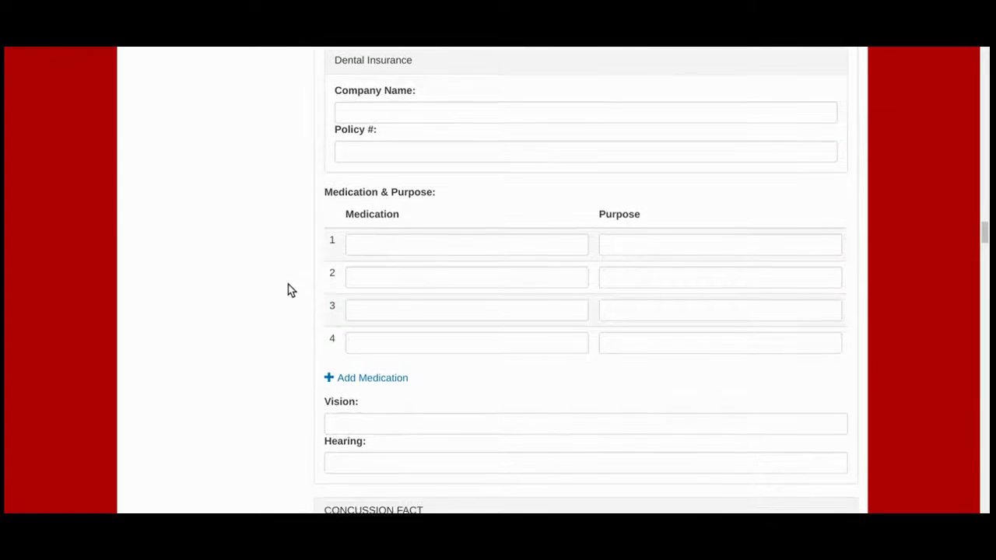
scroll(288, 290, down, 2)
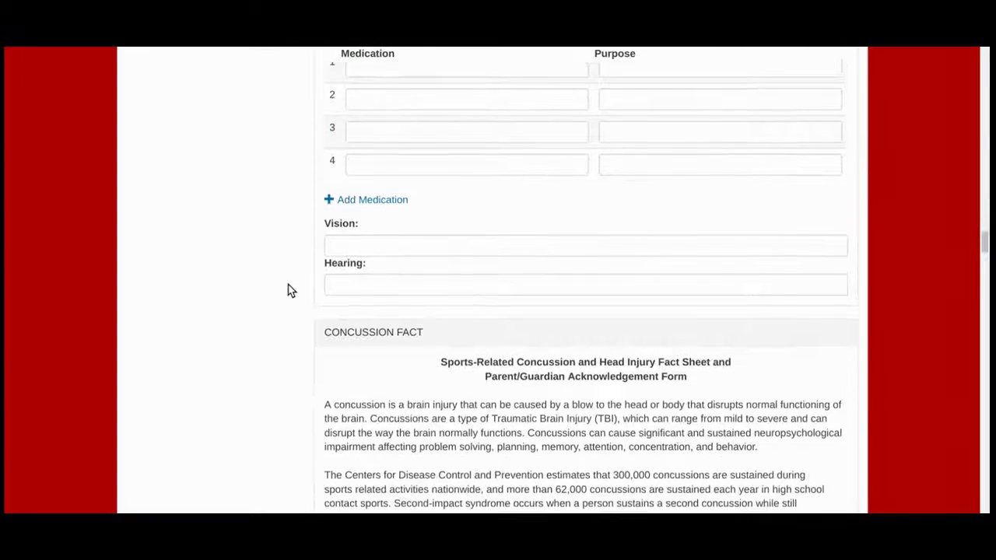
scroll(288, 291, down, 2)
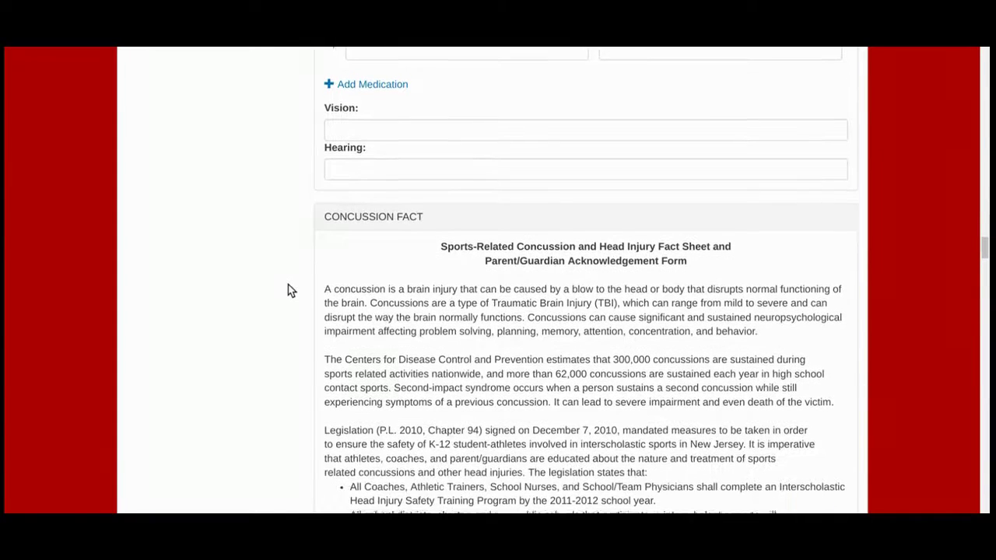
scroll(288, 290, down, 6)
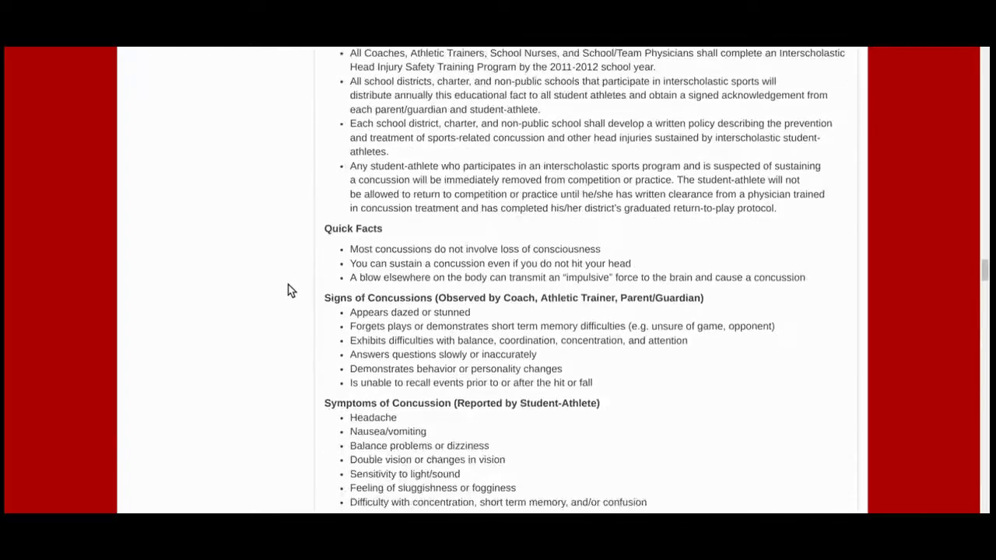
scroll(288, 291, down, 7)
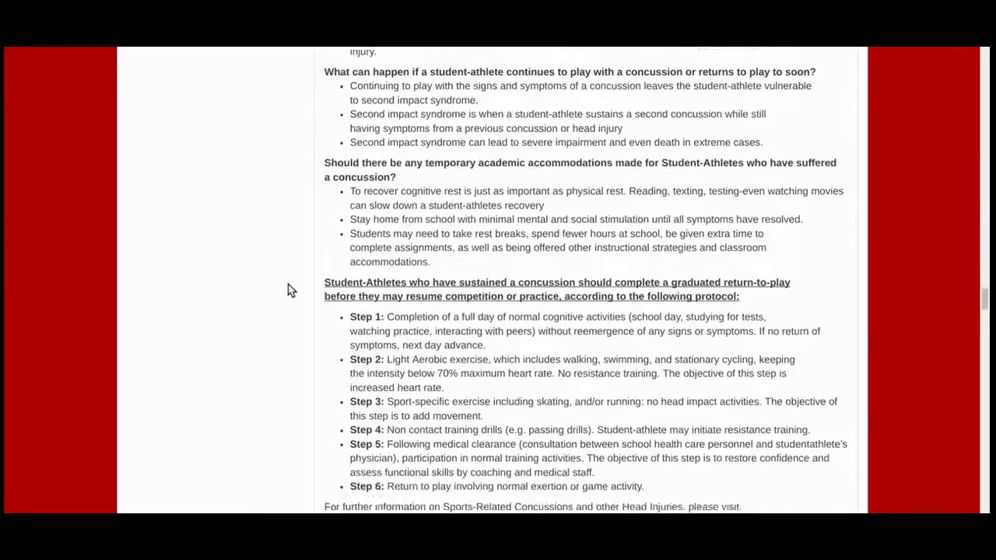
scroll(288, 290, down, 2)
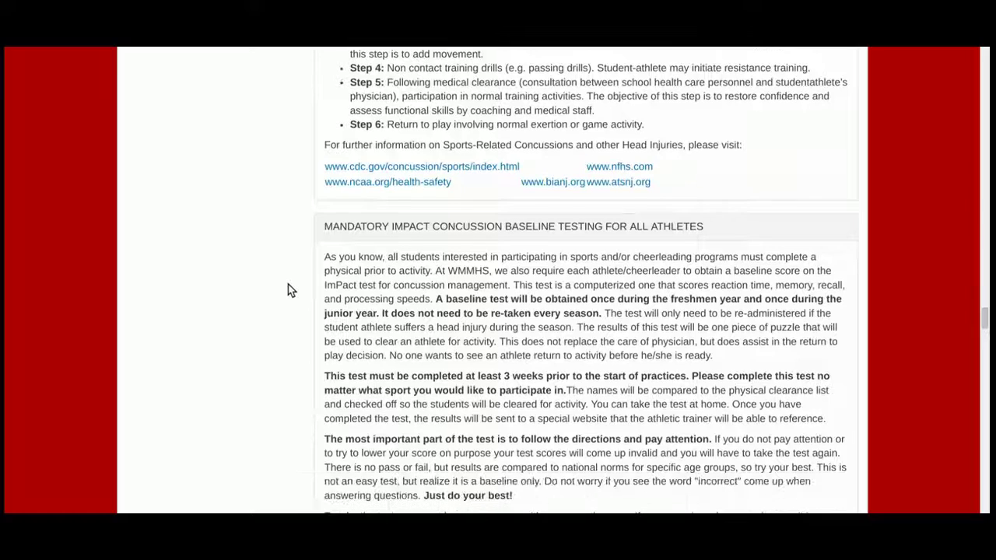
scroll(288, 290, down, 5)
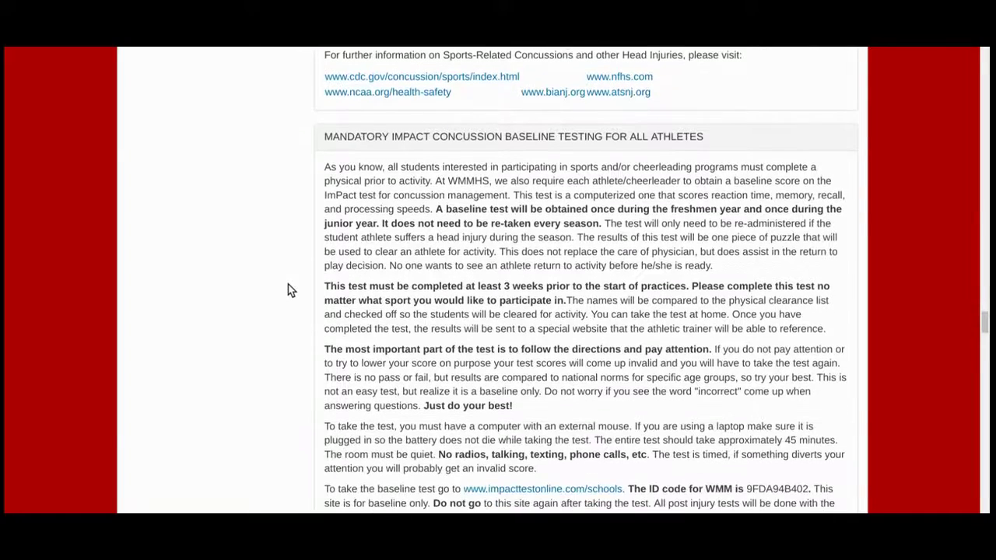
scroll(287, 291, down, 2)
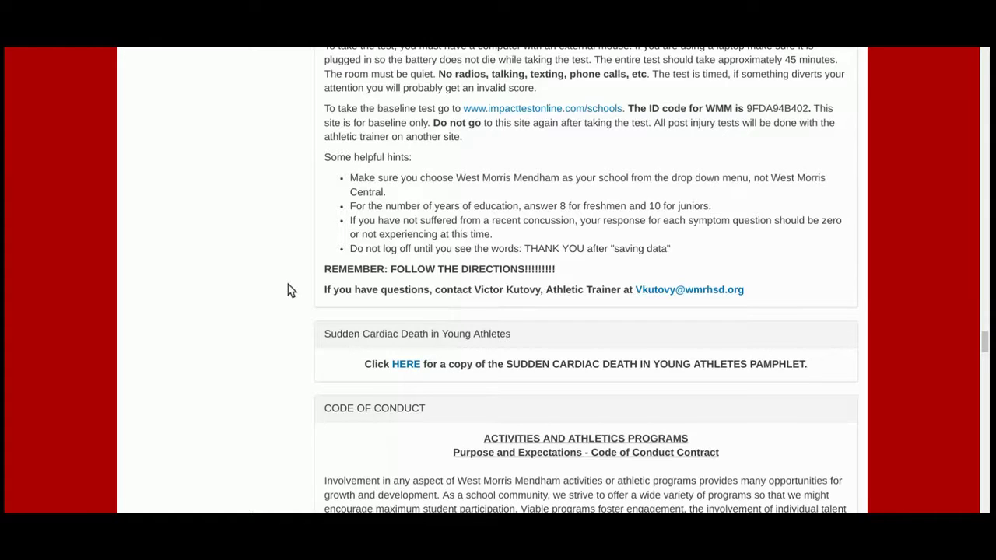
scroll(288, 290, down, 2)
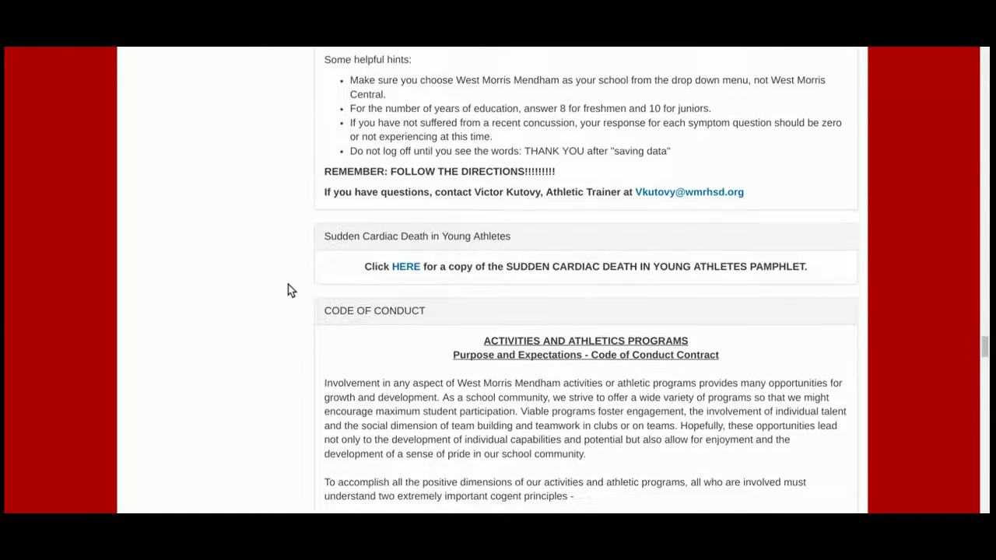
scroll(288, 290, down, 3)
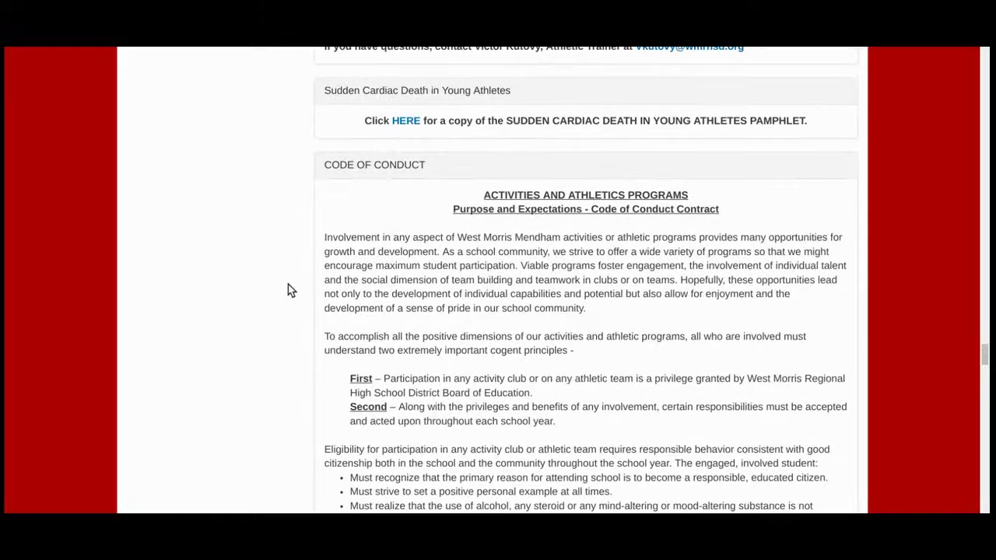
scroll(287, 290, down, 3)
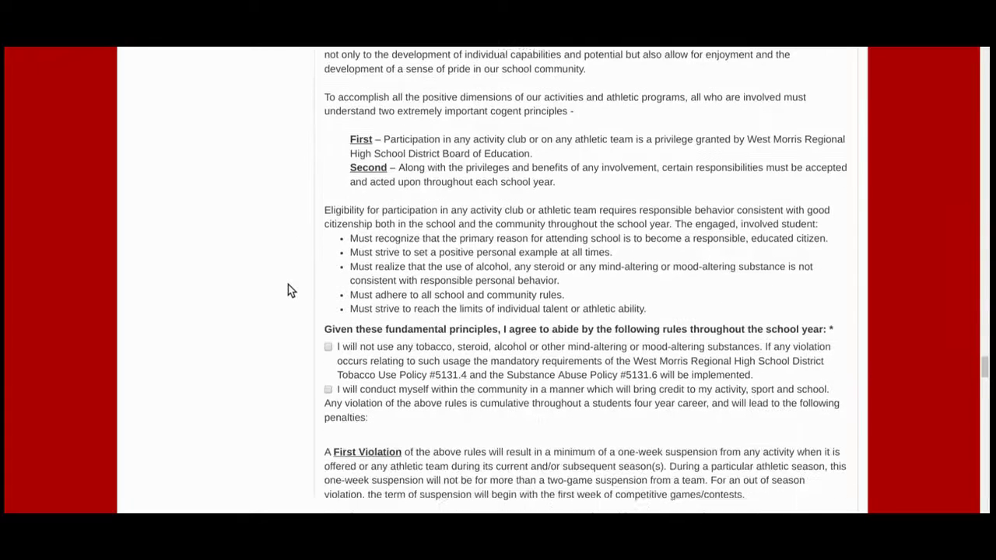
Step: Agree to the no tobacco/steroid/alcohol and community conduct rules, reaching the Sign-Off/Consent Form
click(328, 339)
click(327, 382)
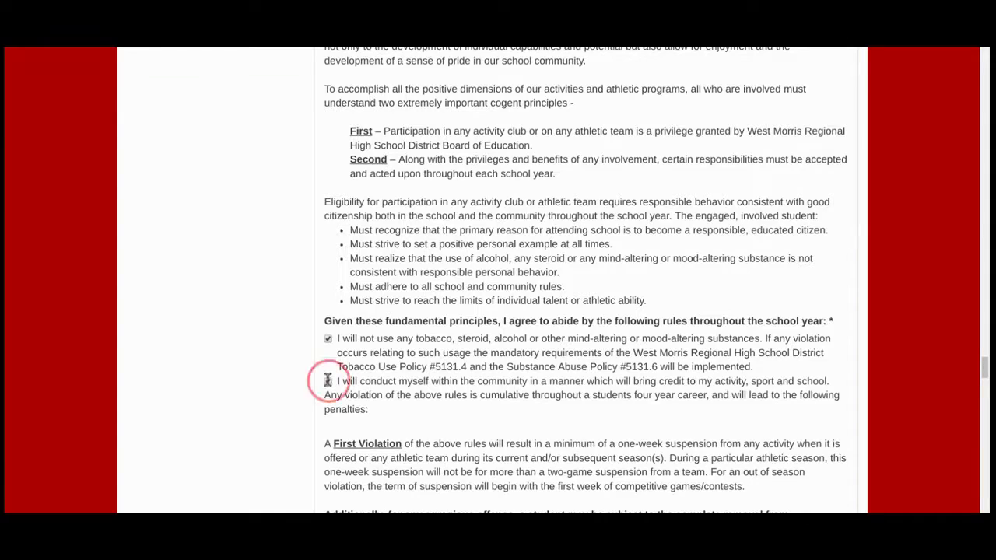
scroll(418, 361, down, 1)
scroll(418, 361, down, 5)
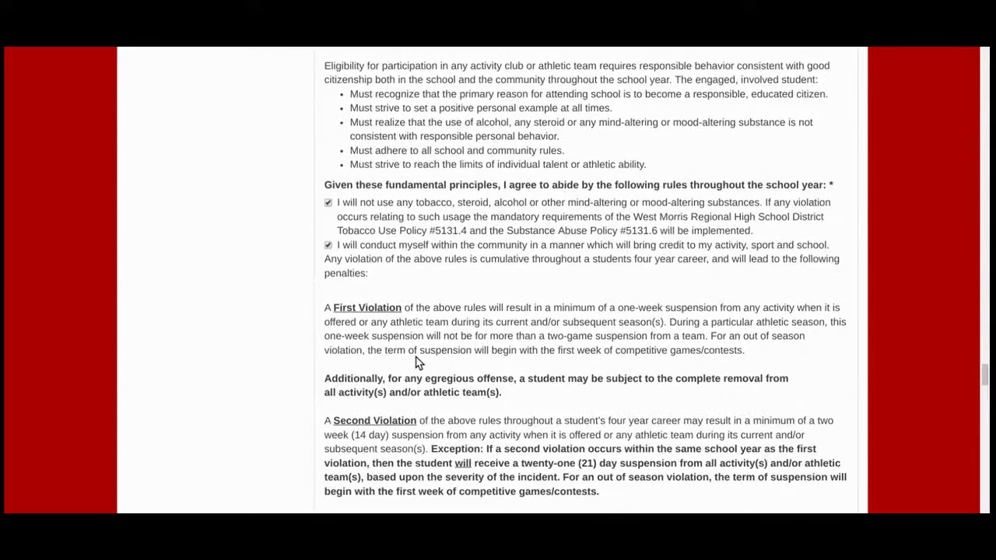
scroll(418, 361, down, 4)
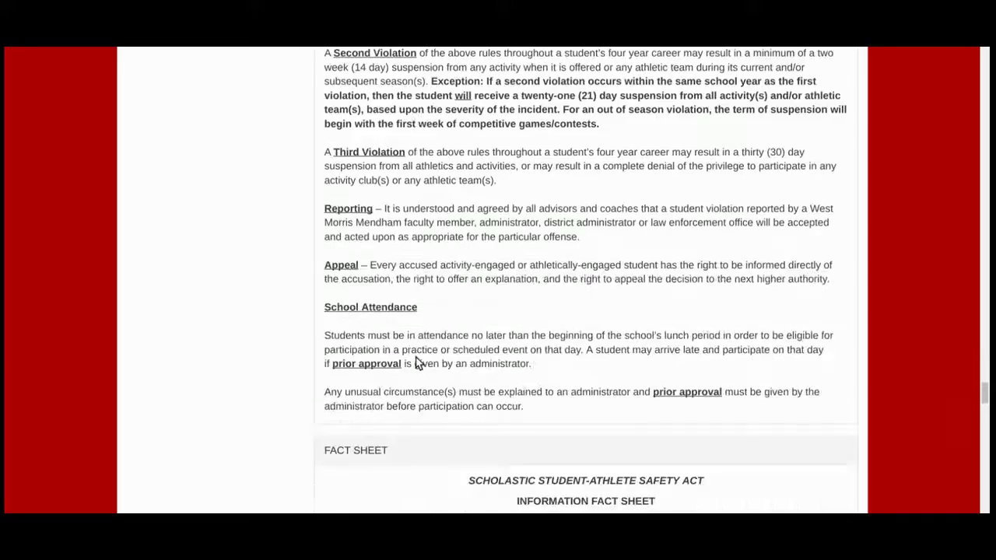
scroll(418, 361, down, 5)
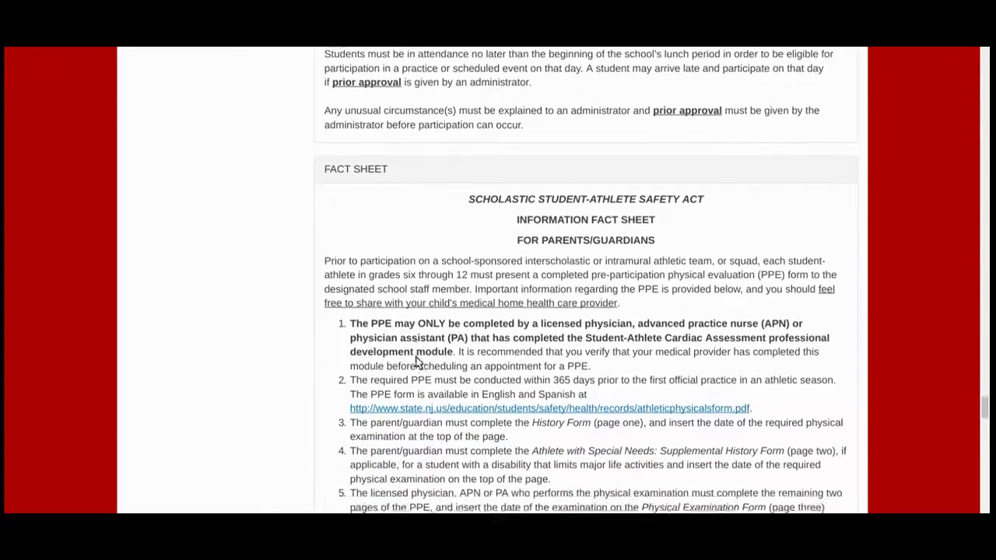
scroll(417, 361, down, 4)
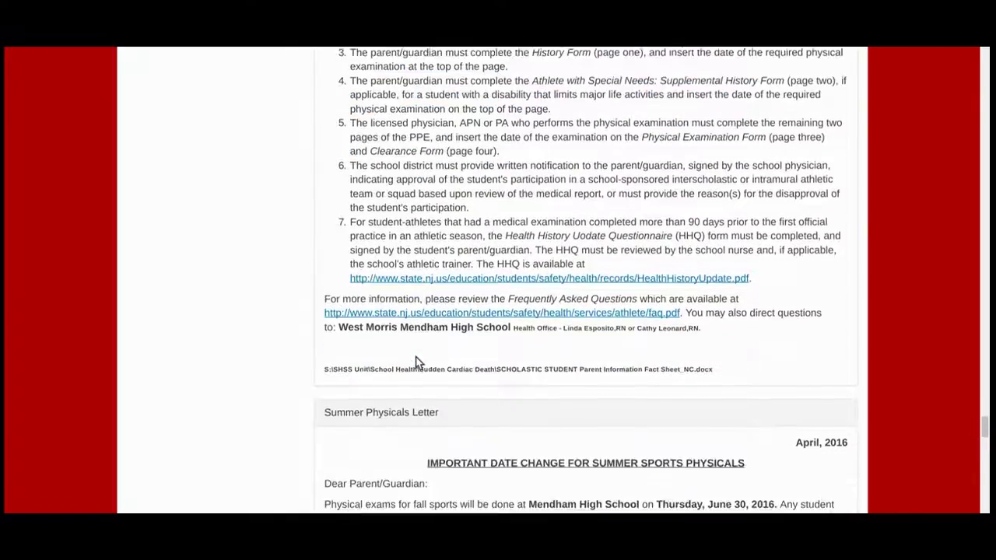
scroll(418, 361, down, 4)
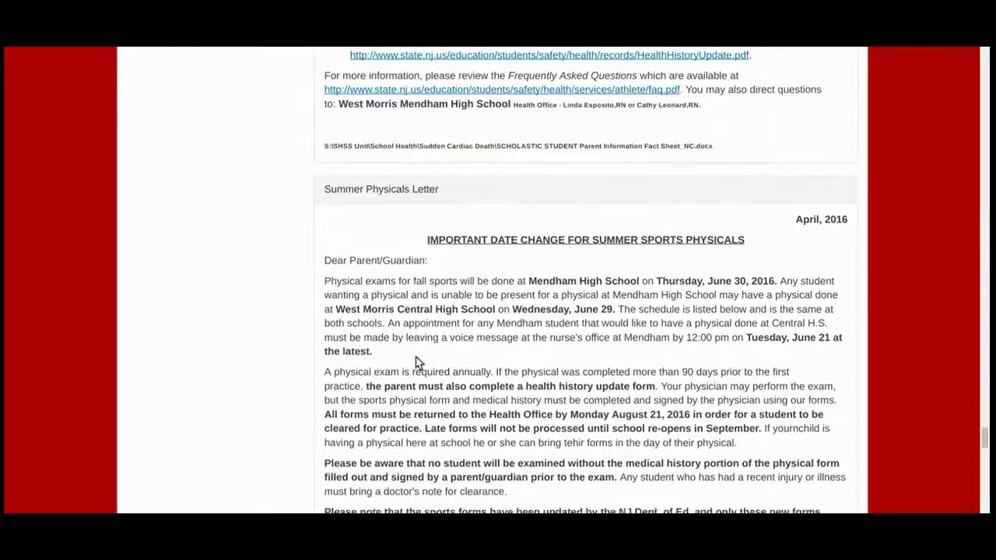
scroll(418, 361, down, 3)
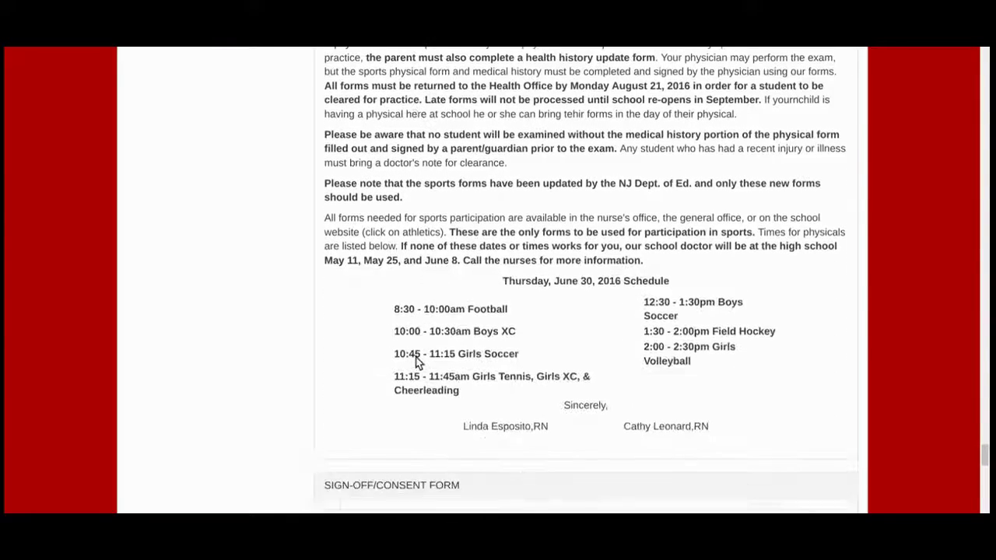
scroll(416, 361, down, 2)
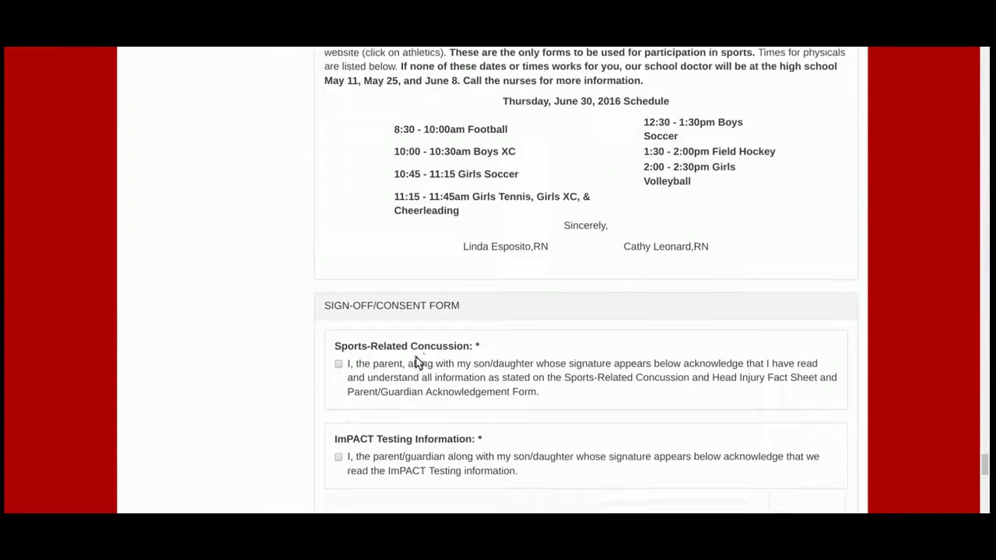
scroll(418, 364, down, 1)
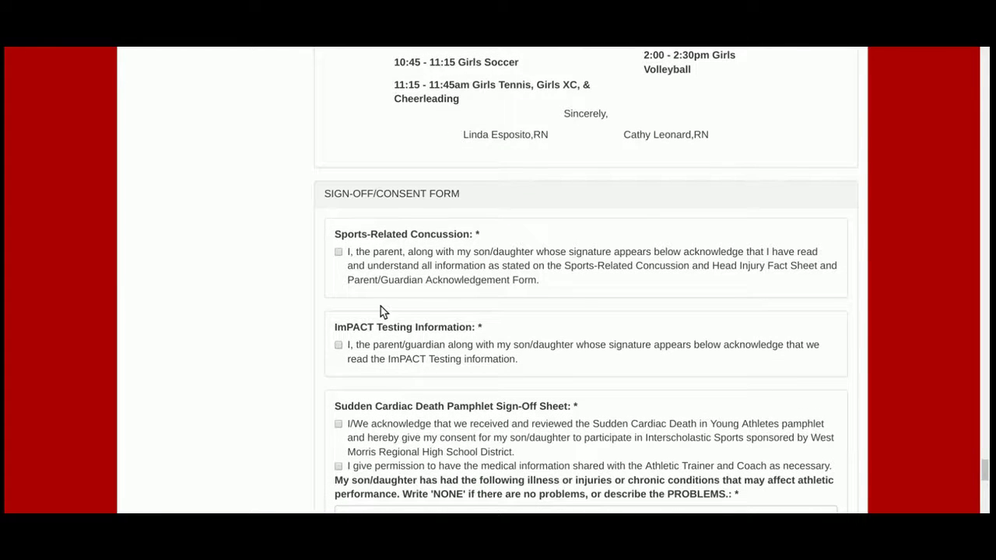
Step: Acknowledge the concussion fact sheet, ImPACT testing and medical information sharing with trainer and coach
click(338, 252)
scroll(398, 348, down, 1)
scroll(398, 348, down, 2)
click(338, 235)
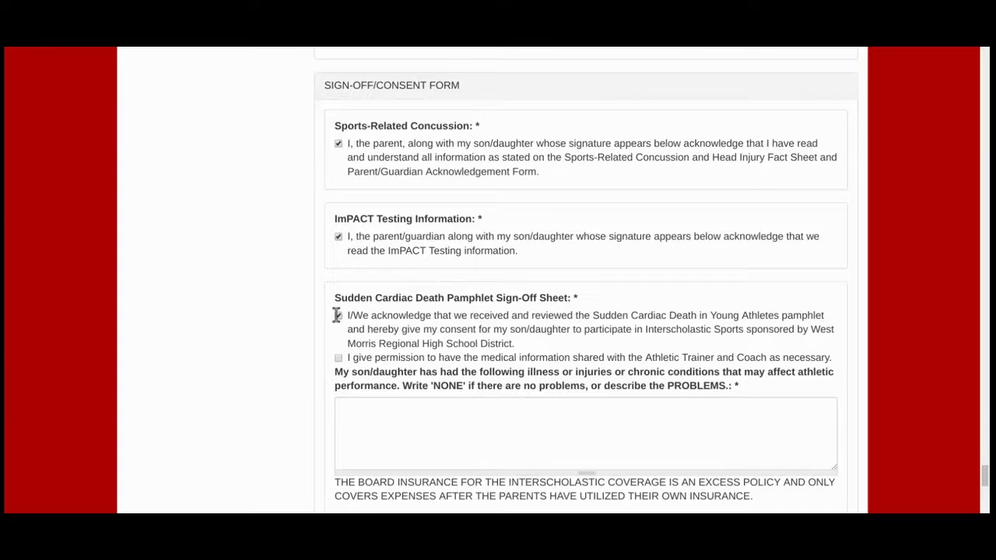
scroll(337, 314, down, 1)
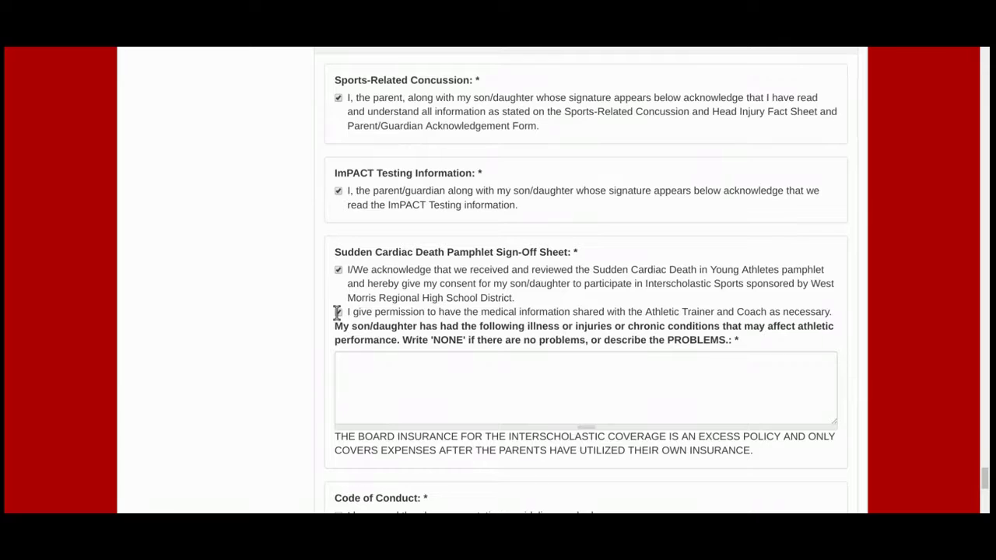
click(338, 312)
Step: Report NONE for illnesses and injuries, and acknowledge the Code of Conduct and Safety Act
click(345, 355)
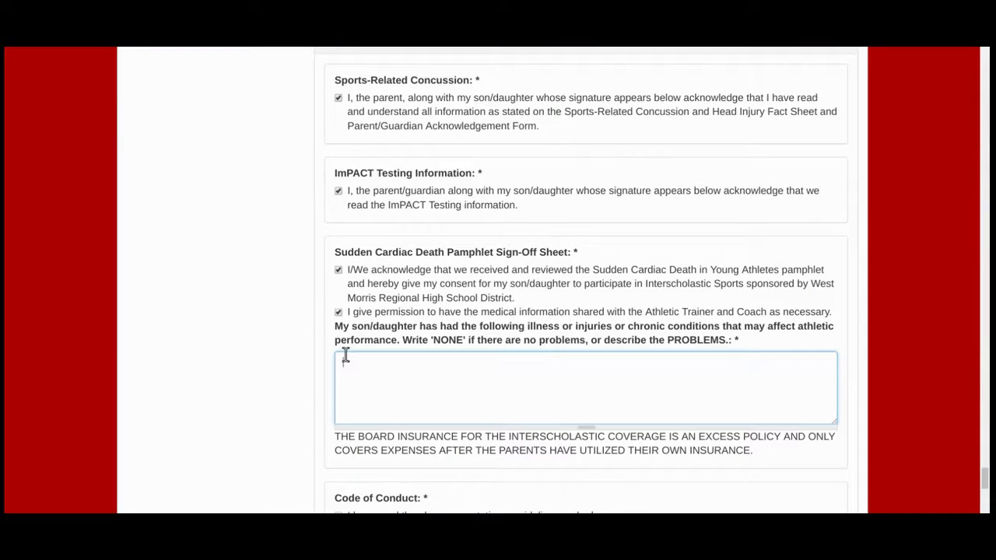
text(NONE)
scroll(346, 356, down, 2)
scroll(346, 356, down, 3)
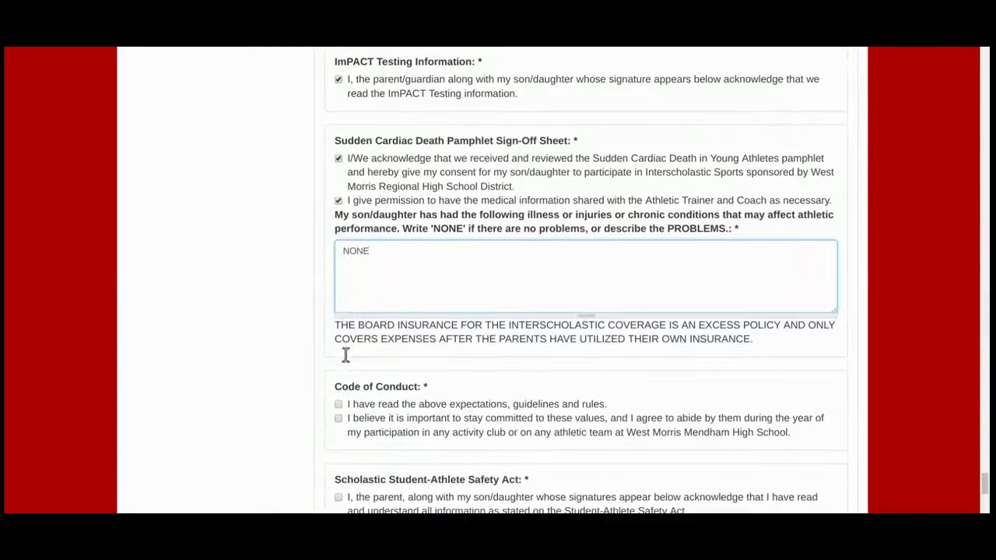
click(338, 345)
click(338, 359)
scroll(338, 359, down, 2)
click(337, 359)
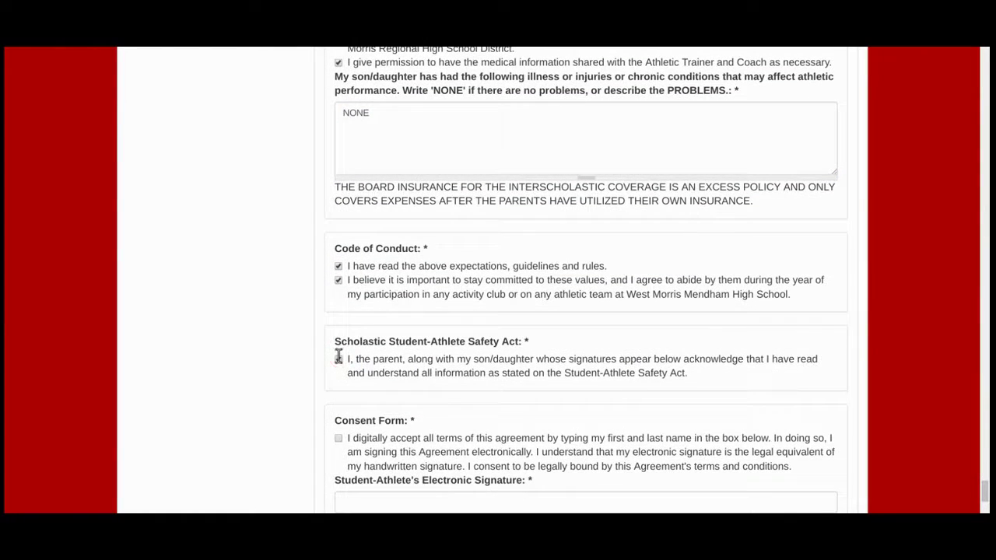
scroll(377, 357, down, 2)
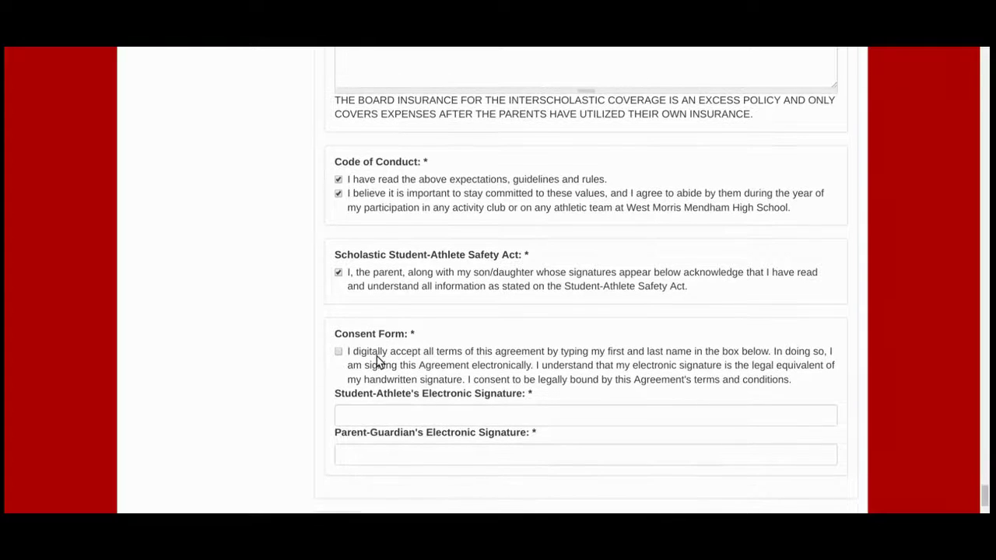
Step: Accept the electronic consent terms, sign as student and parent, and continue to checkout
click(338, 351)
scroll(414, 354, down, 1)
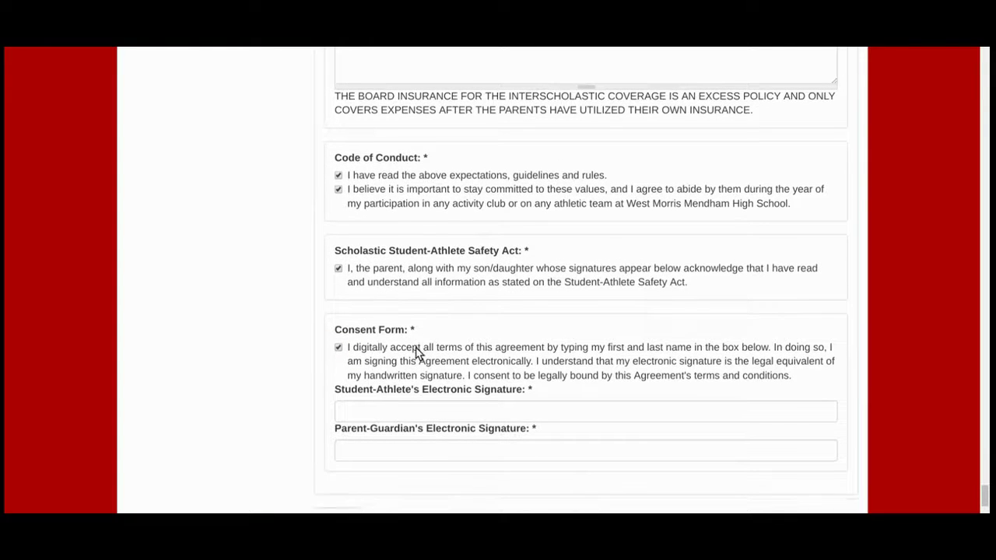
click(401, 365)
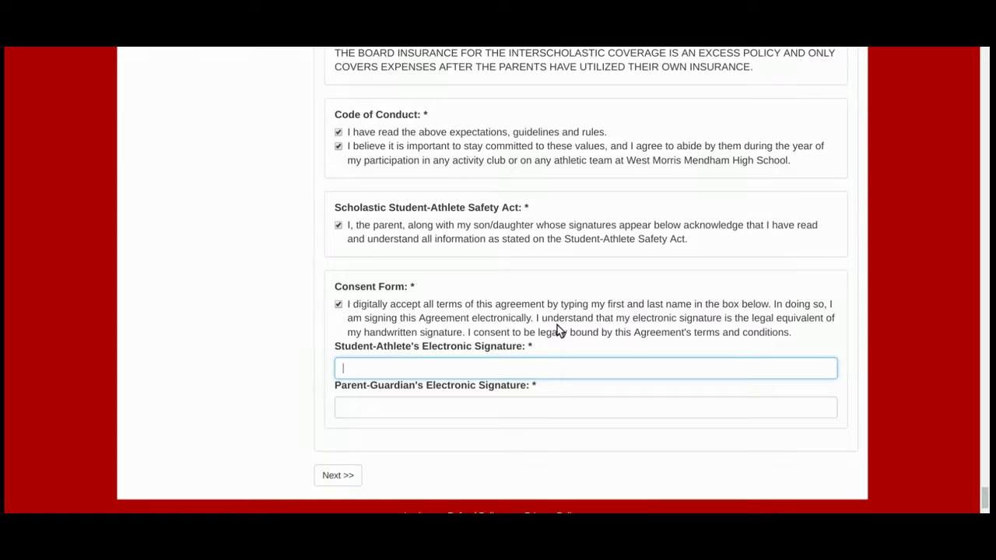
key(Tab)
click(537, 436)
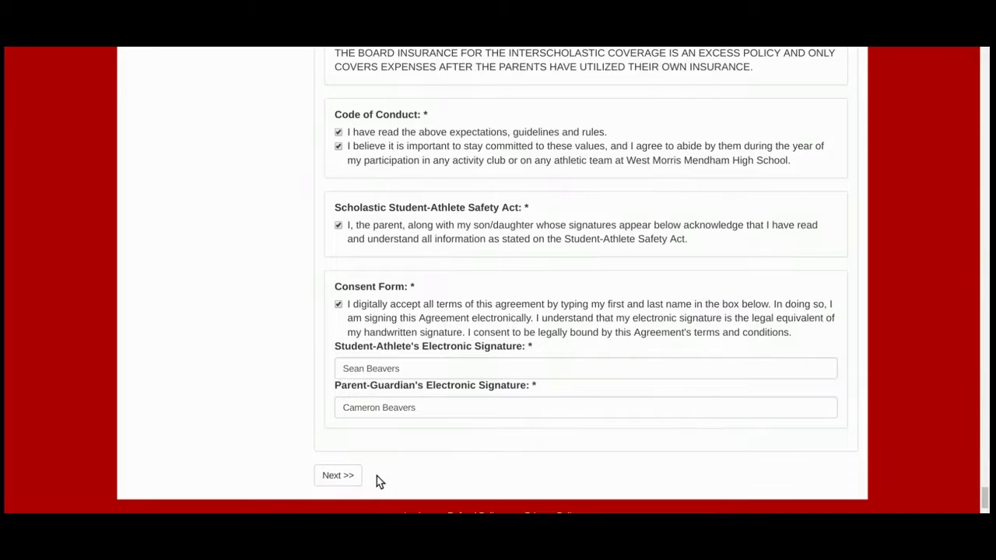
click(353, 475)
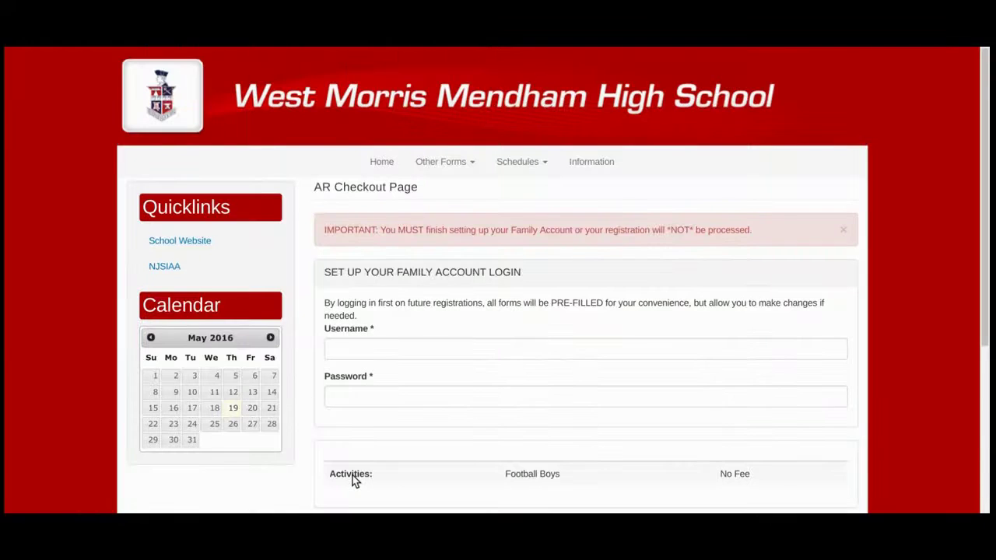
Step: Create the family account with a username and password
click(389, 347)
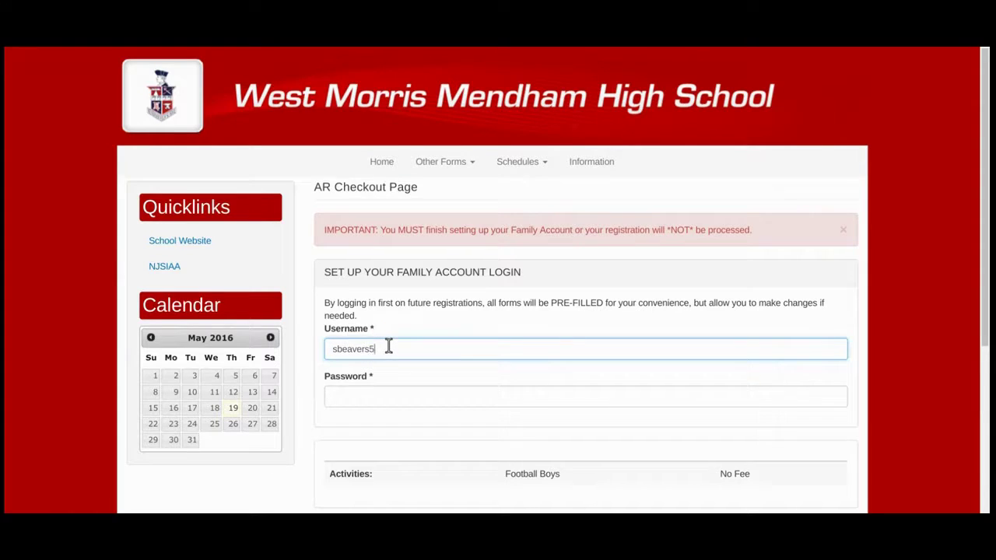
click(372, 397)
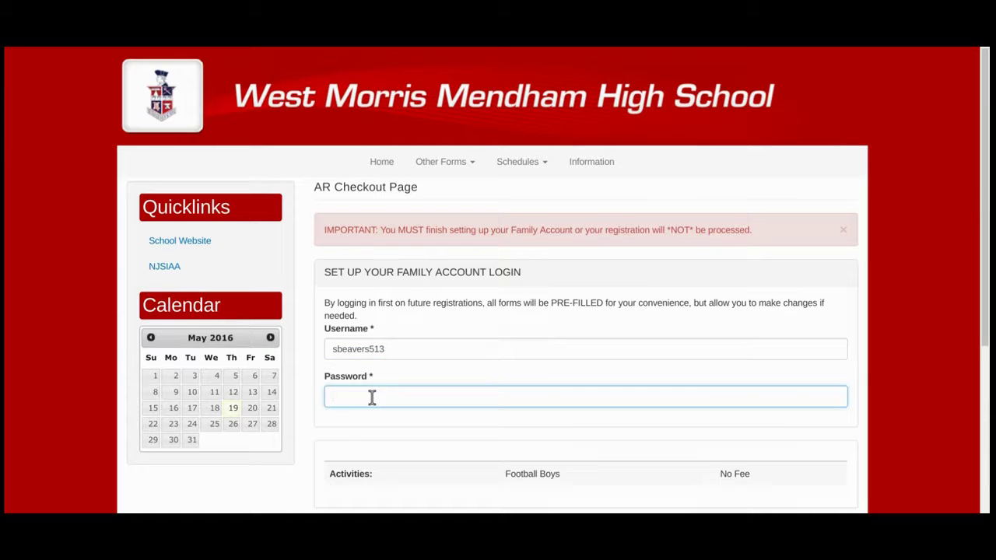
text(••••••••)
Step: Answer the 2 + 5 math check and submit the registration
scroll(372, 397, down, 5)
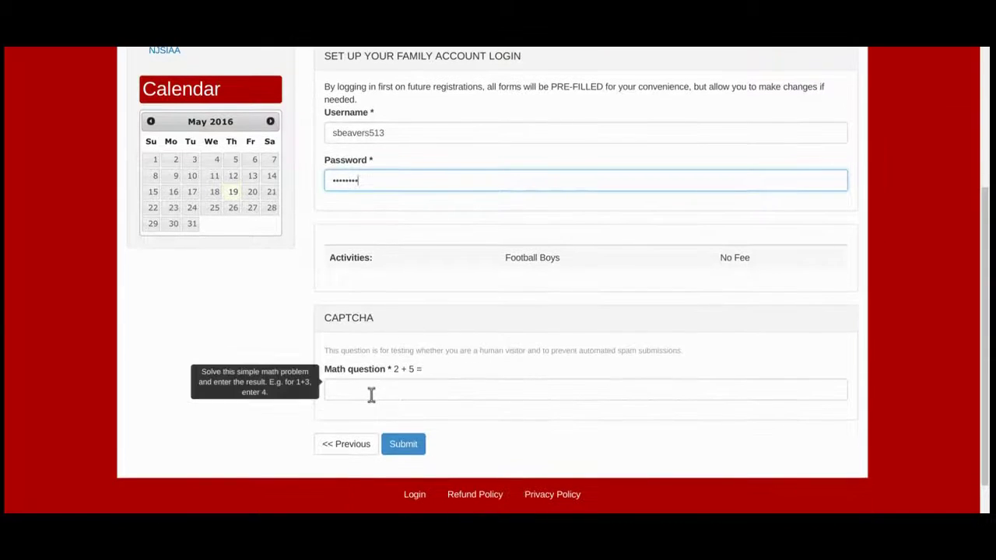
click(371, 395)
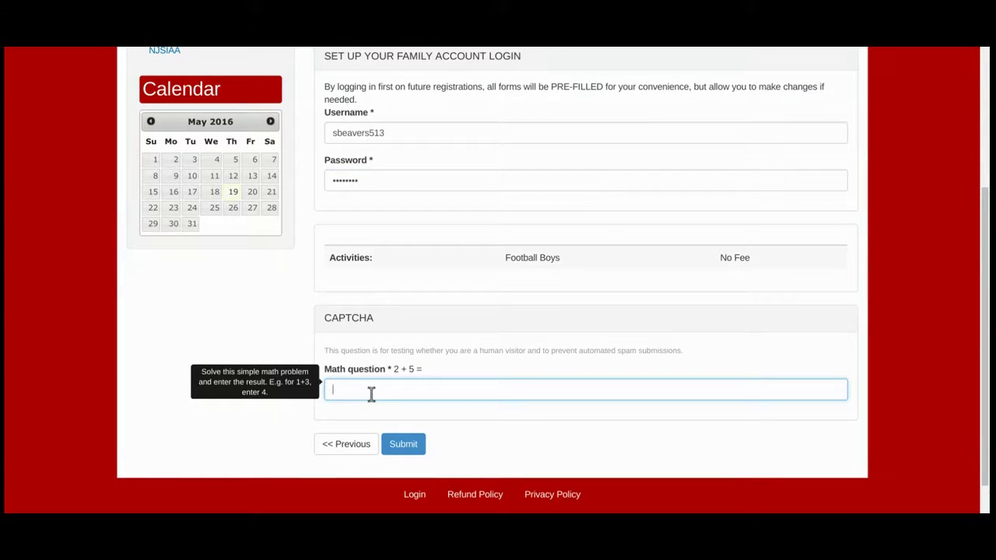
text(7)
click(406, 445)
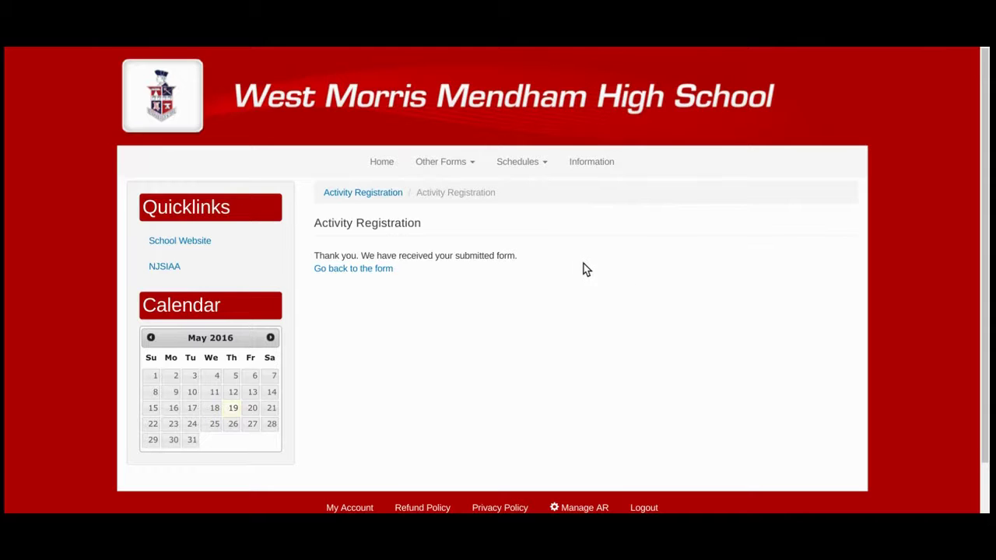
Step: Return to the home page and open Athletic Team Registration to reach the new-account/returning-user page
click(382, 162)
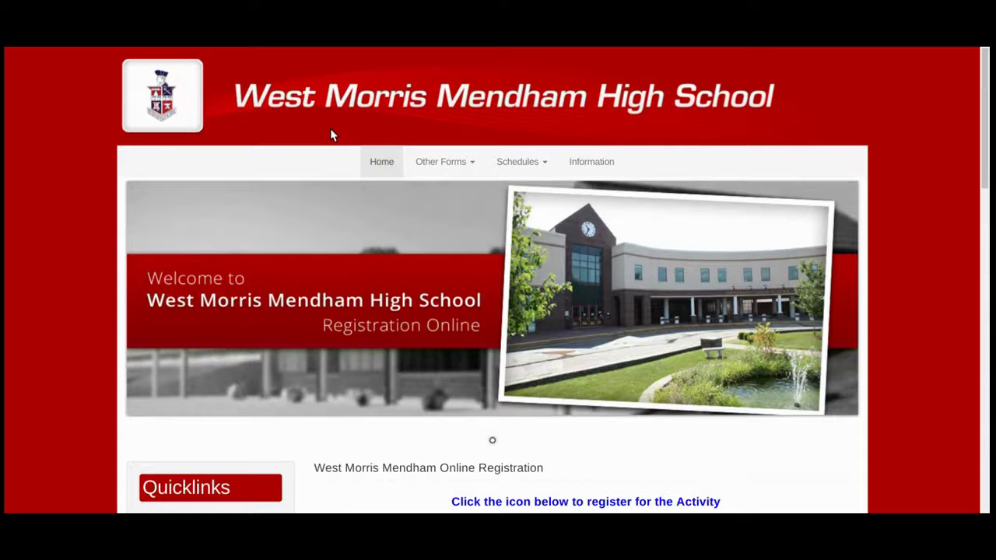
scroll(384, 165, down, 4)
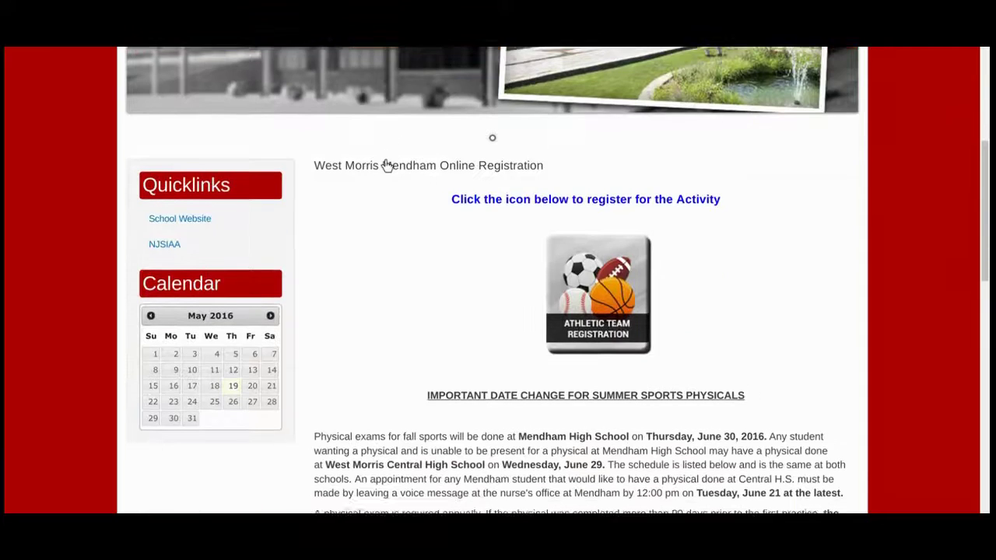
click(607, 272)
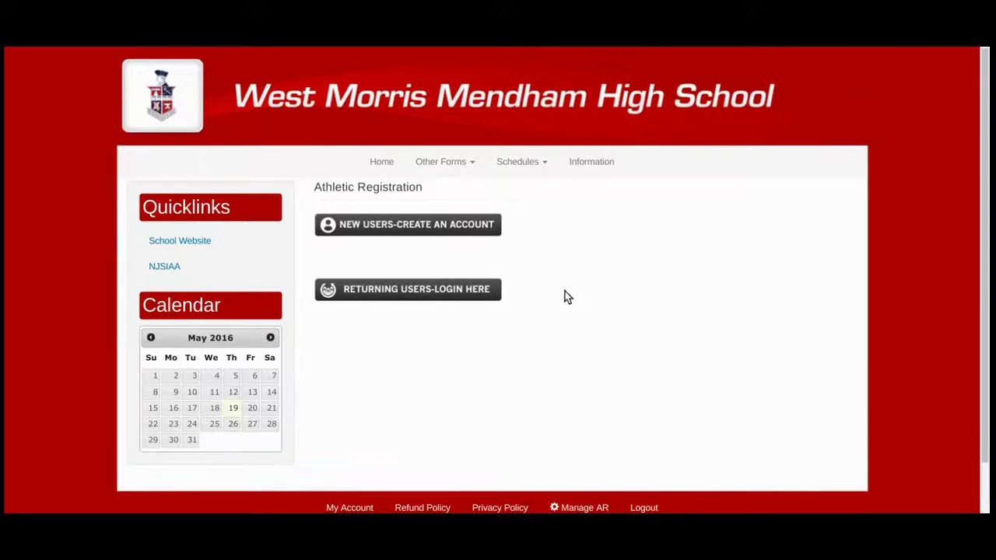